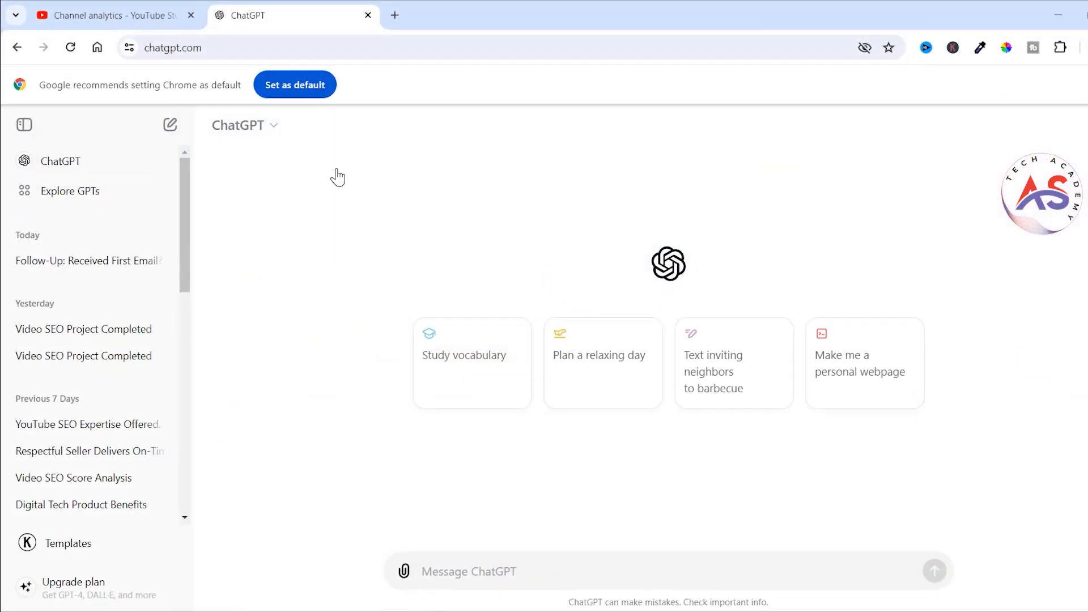
Step: Request a six-column chart of 100 varied, not extremely difficult Islamic questions (2 to 6 words), four a-d answers and mixed correct answers
left_click(450, 572)
type("create a chart with 100 different islamic questions and four possible answers. In the first column add the questions(between 2 and 6 words), in the second, third, fourth and fifth column add the possible answers, all of them beginning in \"a\", \"b\",\"c\" or \"d\". In the sixth column add the correct answer. You have to mix the correct answers between a, b c, or d. Do not repeat similar questions. Do not include extremely difficult questions.")
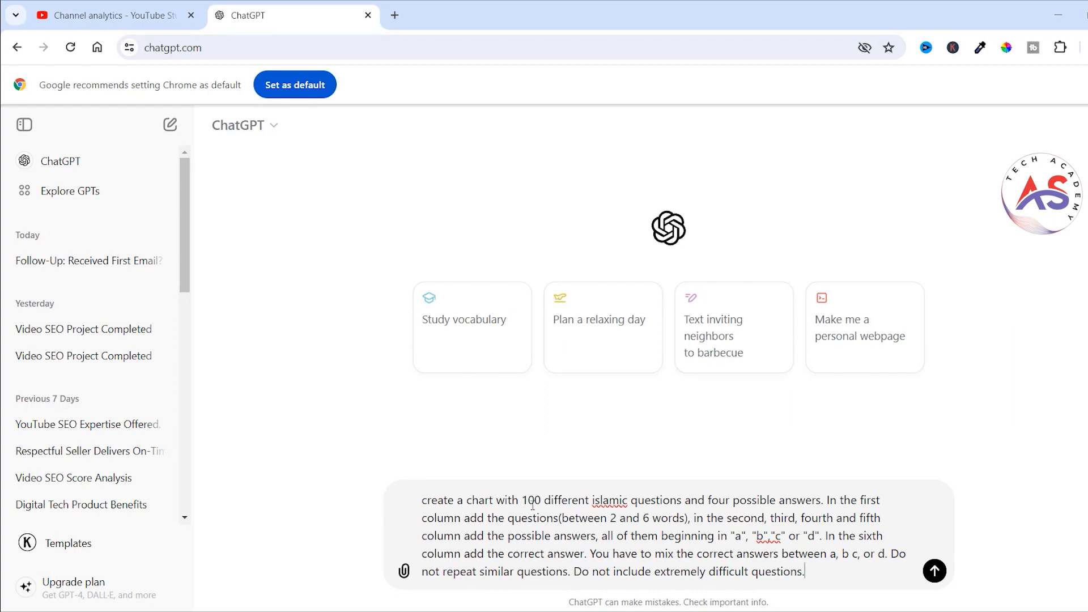
left_click(934, 572)
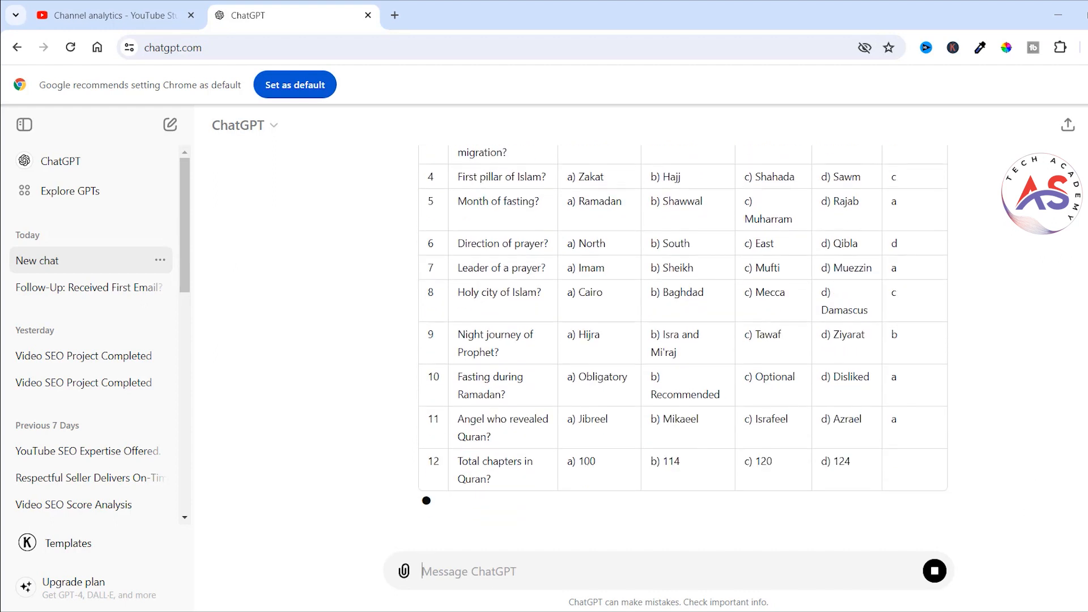
Step: Switch to Canva and create a new YouTube Shorts design, 1080 × 1920 px
mouse_move(710, 611)
left_click(710, 566)
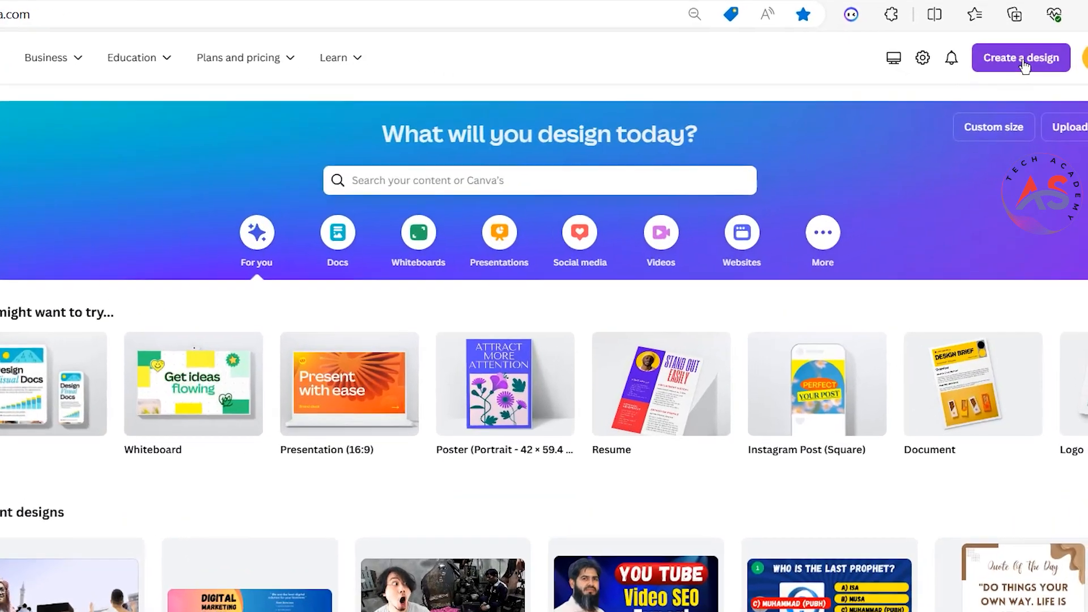
left_click(983, 63)
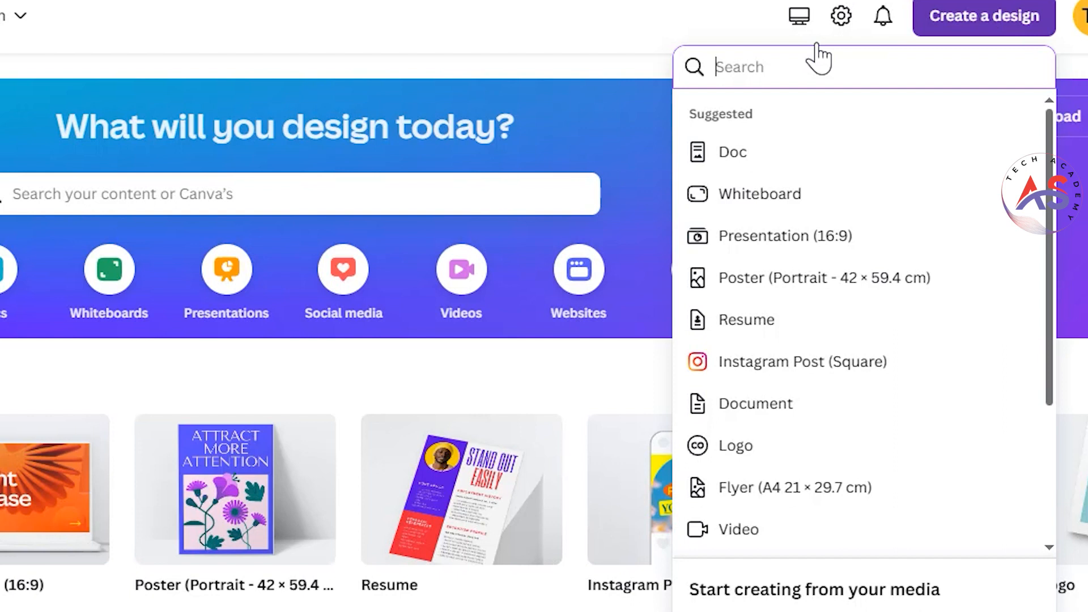
type("you")
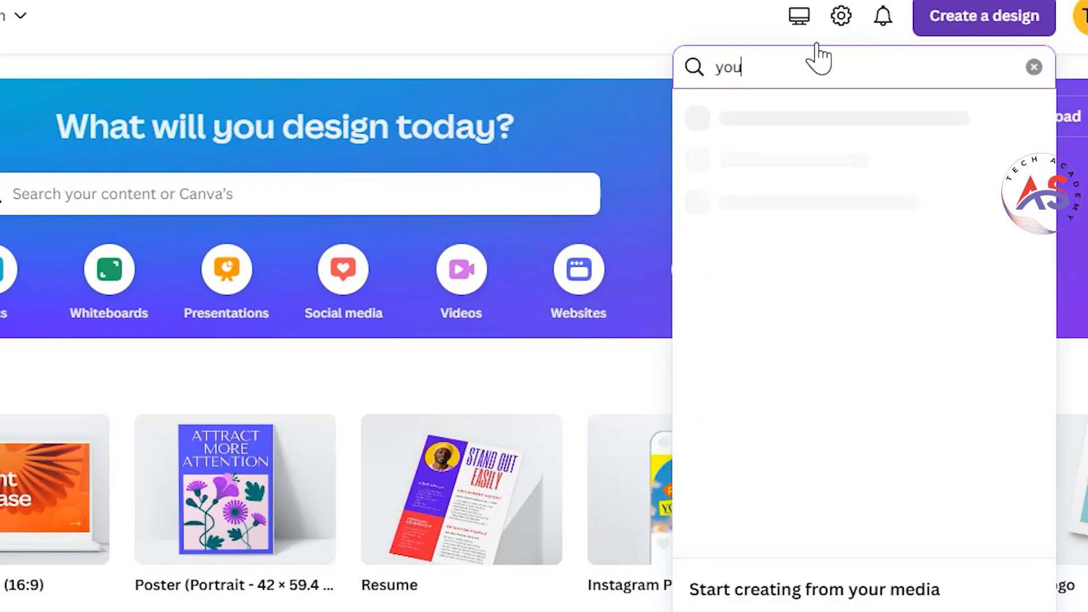
type("tube ")
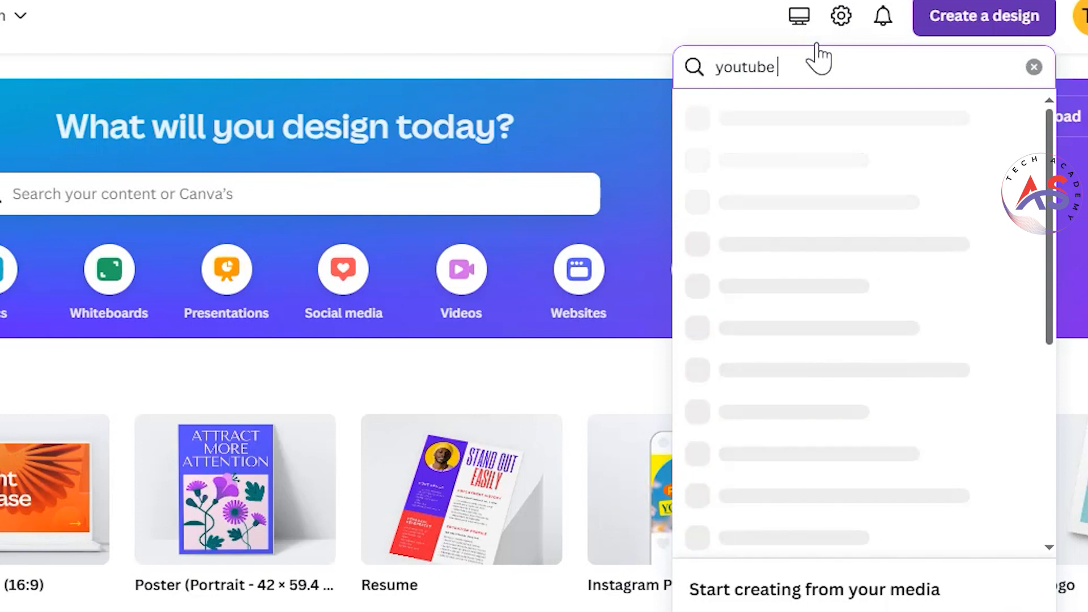
type("sho")
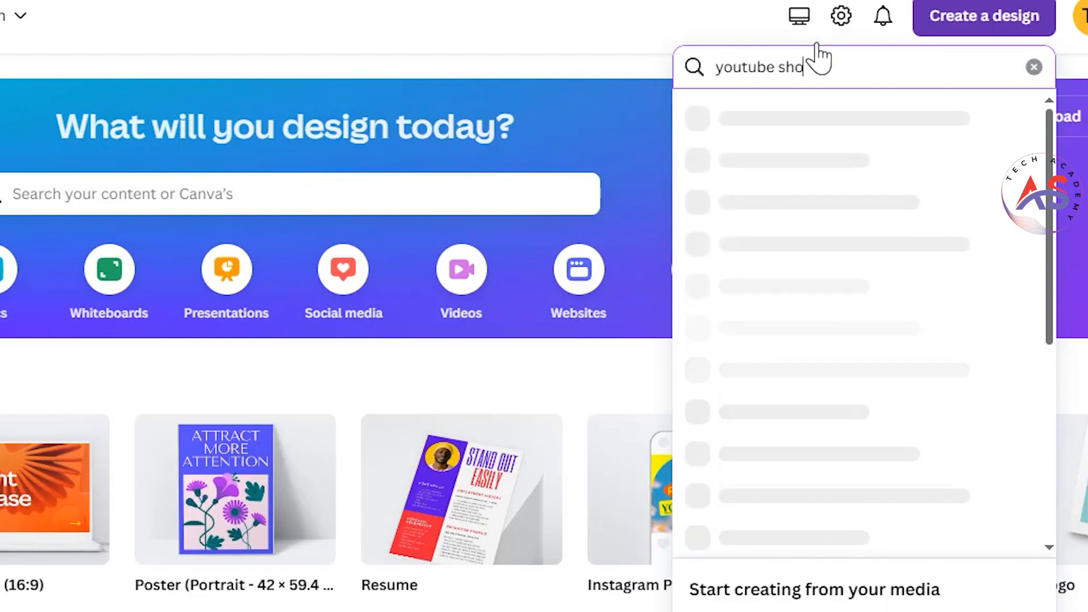
type("rts")
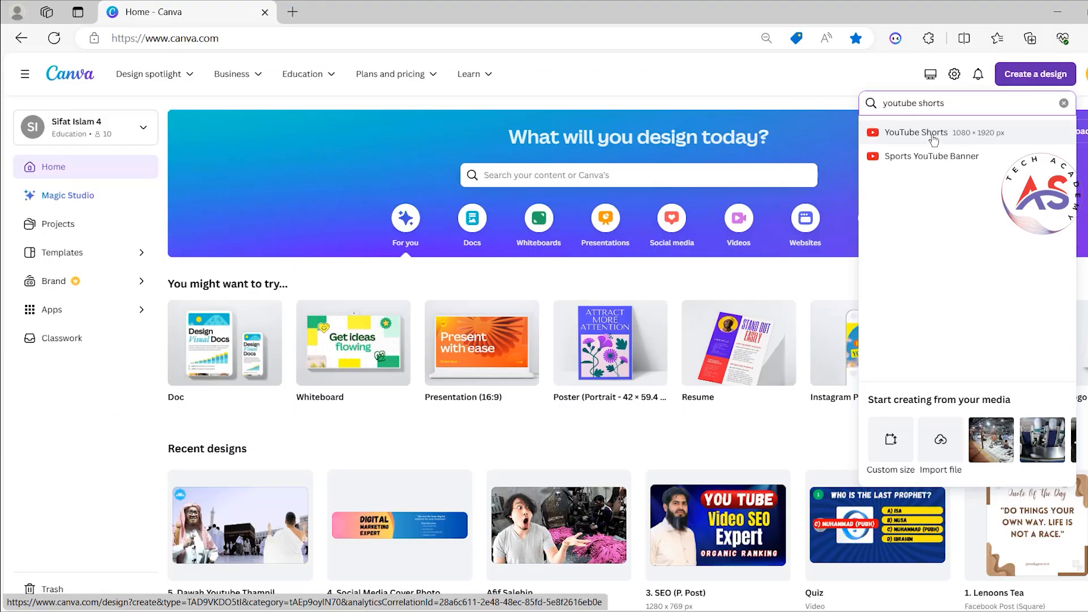
left_click(934, 139)
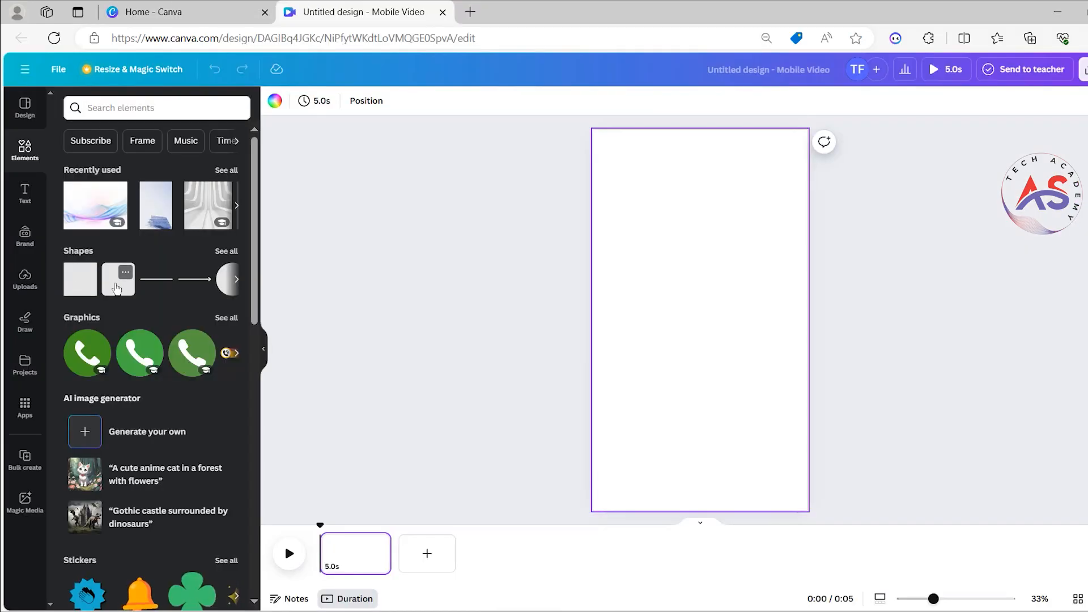
Step: Build a column of four wide, evenly spaced rounded rectangles in the page's lower half by duplicating one rounded rectangle
left_click(88, 205)
left_click_drag(736, 320, 782, 322)
left_click_drag(700, 350, 721, 480)
key("ctrl+d")
key("ctrl+d")
key("ctrl+d")
left_click_drag(598, 267, 695, 479)
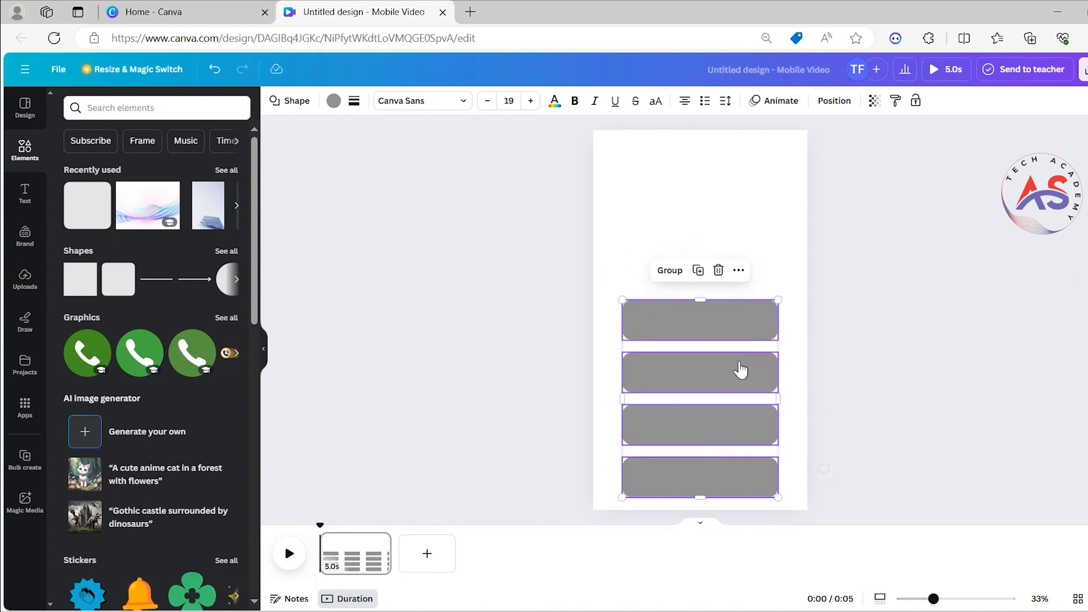
right_click(730, 374)
mouse_move(873, 238)
left_click(917, 237)
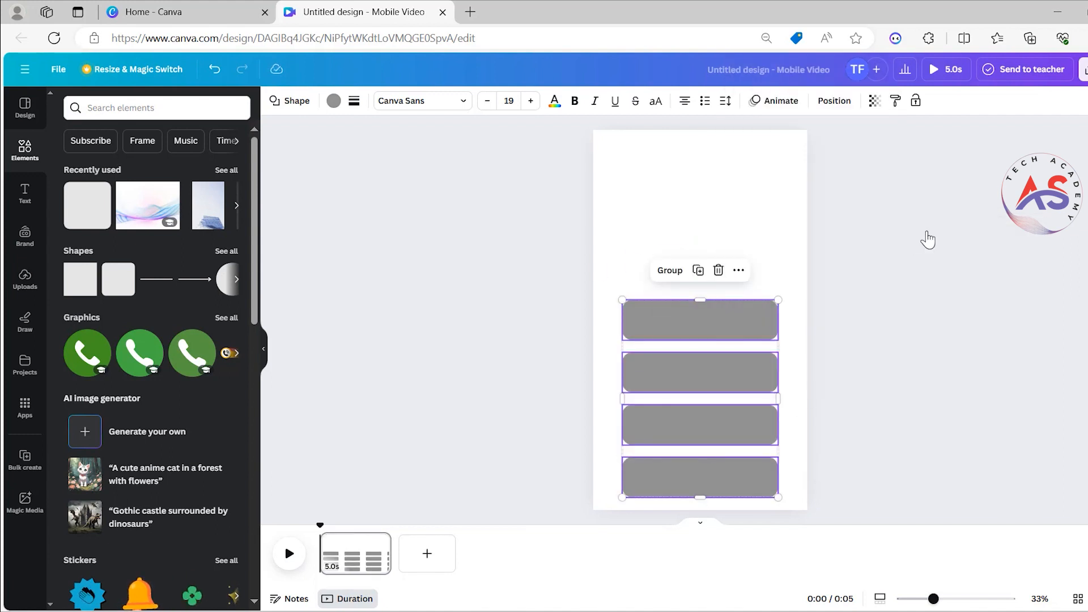
left_click(397, 232)
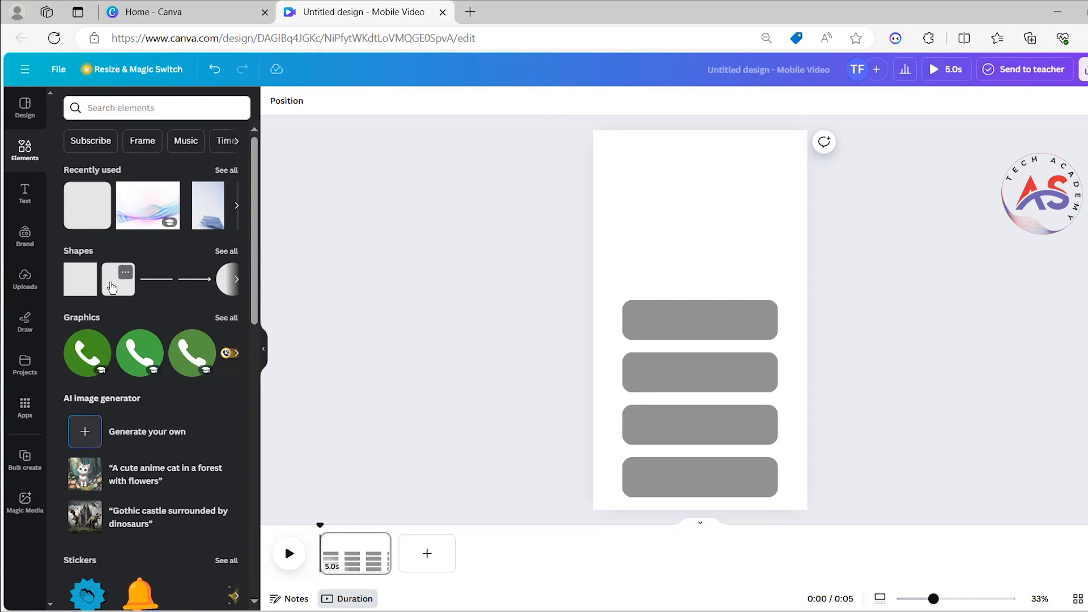
Step: Add a square shape and stretch it into a full-width header band along the page's top edge
left_click(89, 289)
left_click_drag(698, 332, 818, 161)
left_click(822, 170)
Step: Add a rounded-corner frame, stretch it wide below the header band, and shrink the four rounded rectangles beneath it
scroll(170, 362, "down", 15)
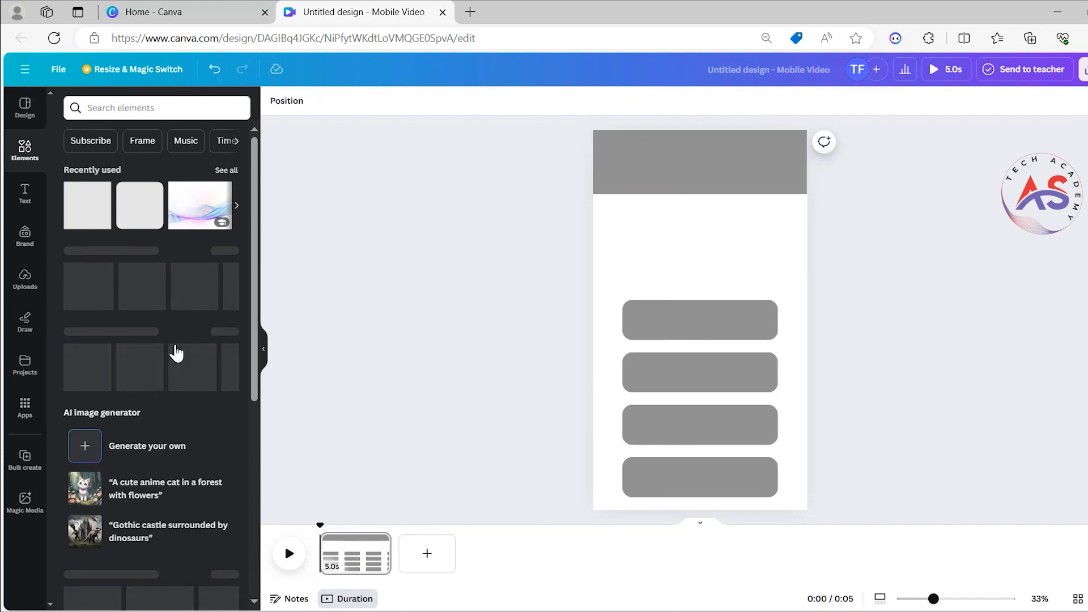
scroll(156, 383, "down", 2)
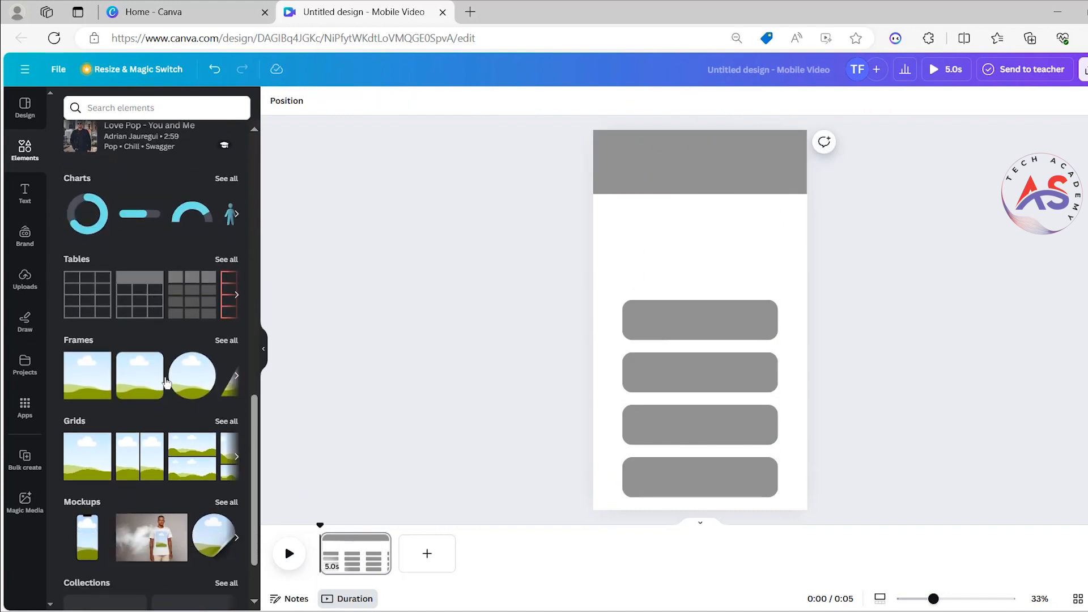
left_click(141, 390)
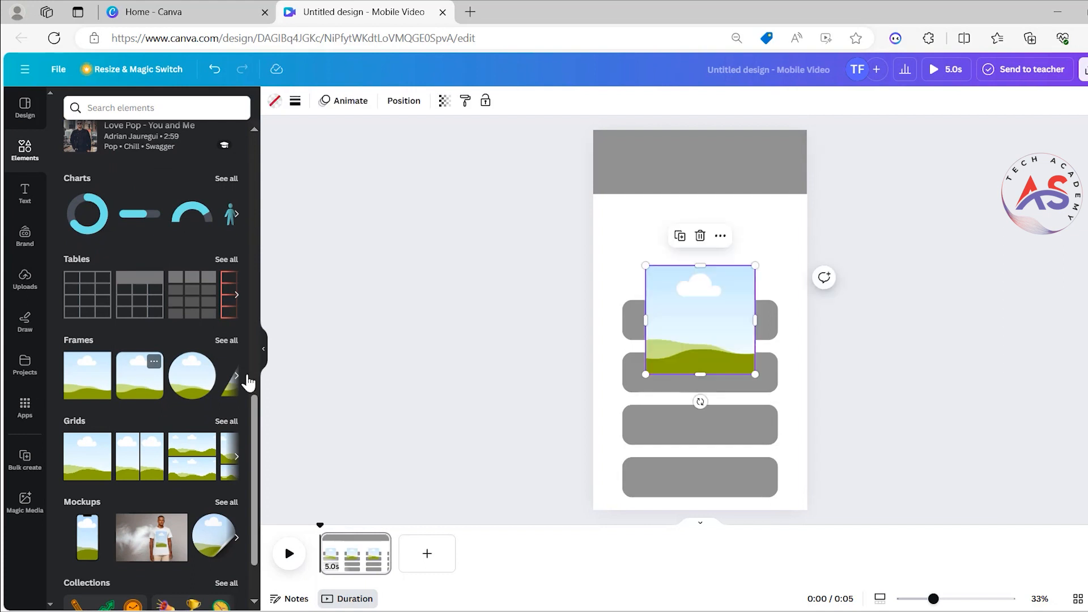
left_click_drag(685, 298, 661, 235)
left_click_drag(676, 310, 786, 247)
left_click_drag(699, 287, 697, 287)
left_click(719, 484)
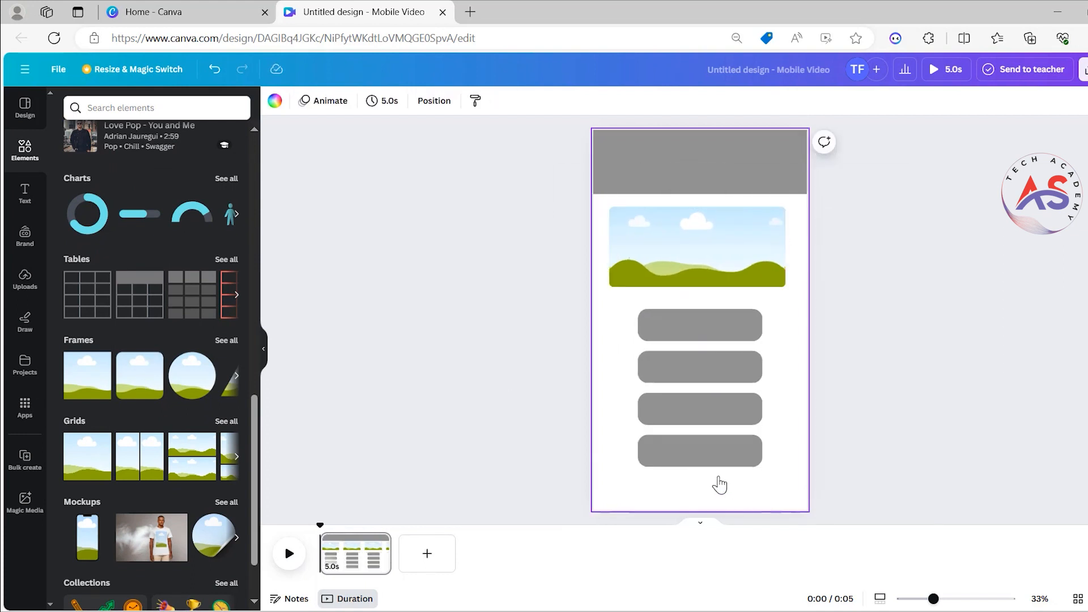
Step: Add a wider rounded rectangle at the page's bottom and shift the four answer boxes up slightly
left_click_drag(704, 461, 790, 498)
left_click(540, 356)
left_click_drag(541, 323, 706, 460)
left_click_drag(706, 459, 706, 451)
Step: Reduce the header band's height and align it with the page's top edge
left_click(695, 187)
left_click_drag(698, 193, 696, 186)
left_click_drag(682, 164, 682, 157)
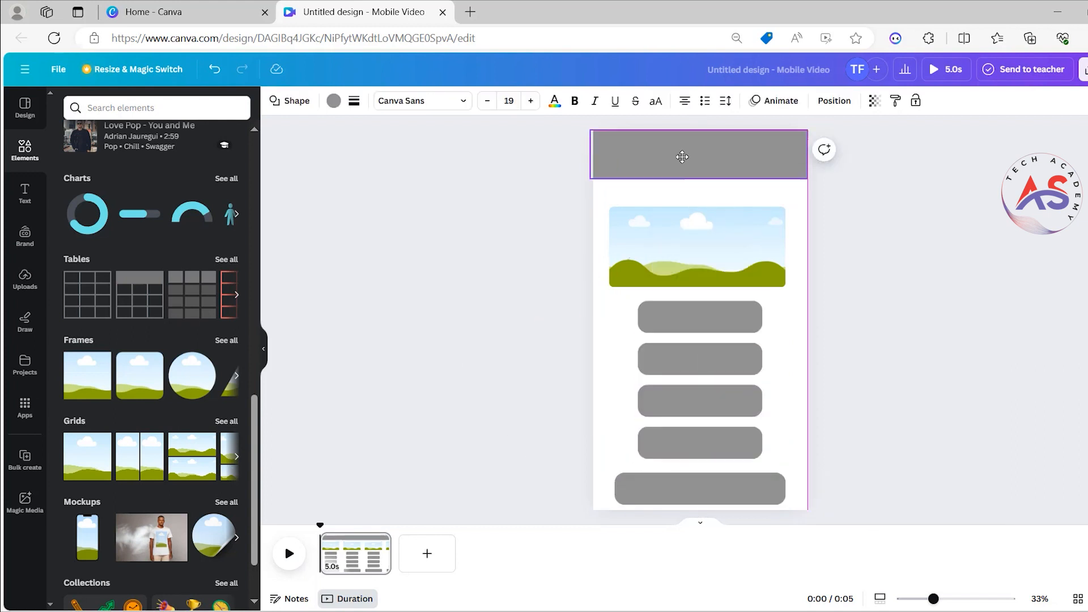
left_click(505, 284)
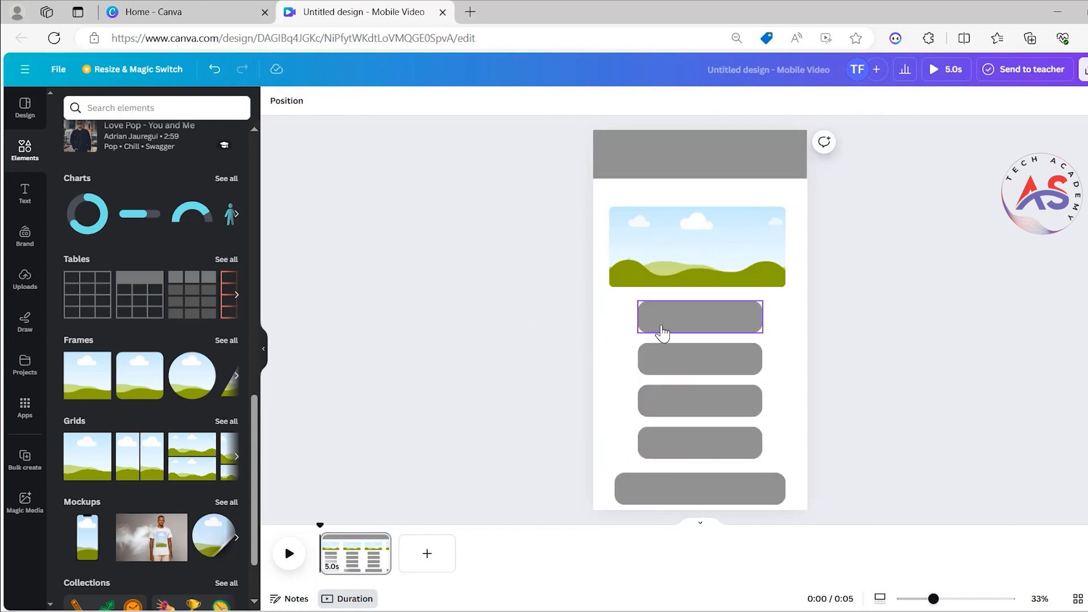
Step: Fill the uppermost answer box with bright yellow, #FAFF00
left_click(671, 324)
left_click(334, 102)
left_click(68, 173)
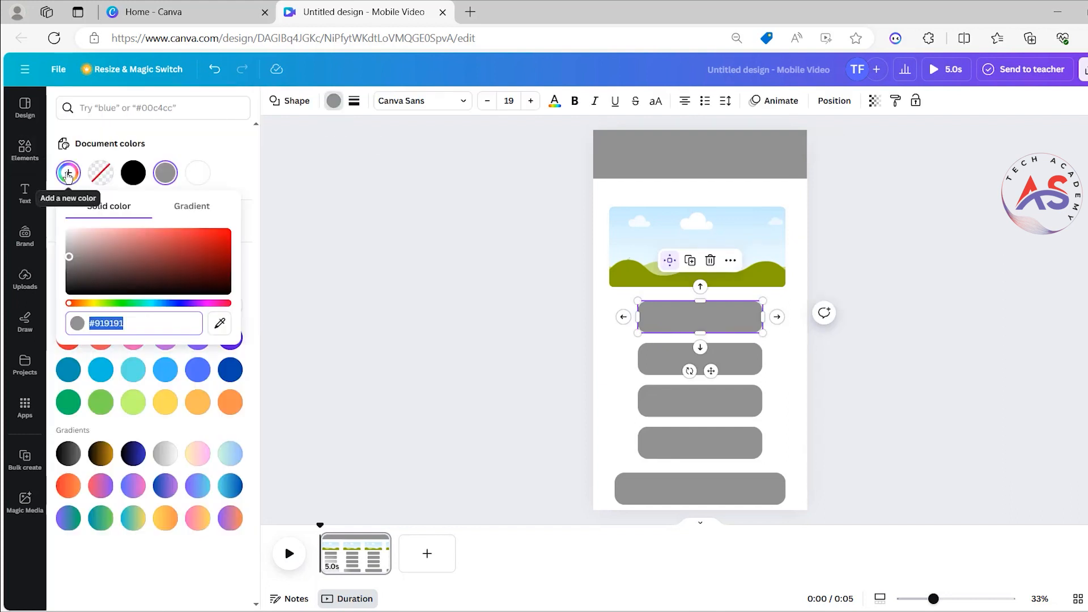
left_click(165, 402)
left_click(69, 174)
left_click_drag(151, 283, 254, 228)
left_click_drag(90, 303, 96, 304)
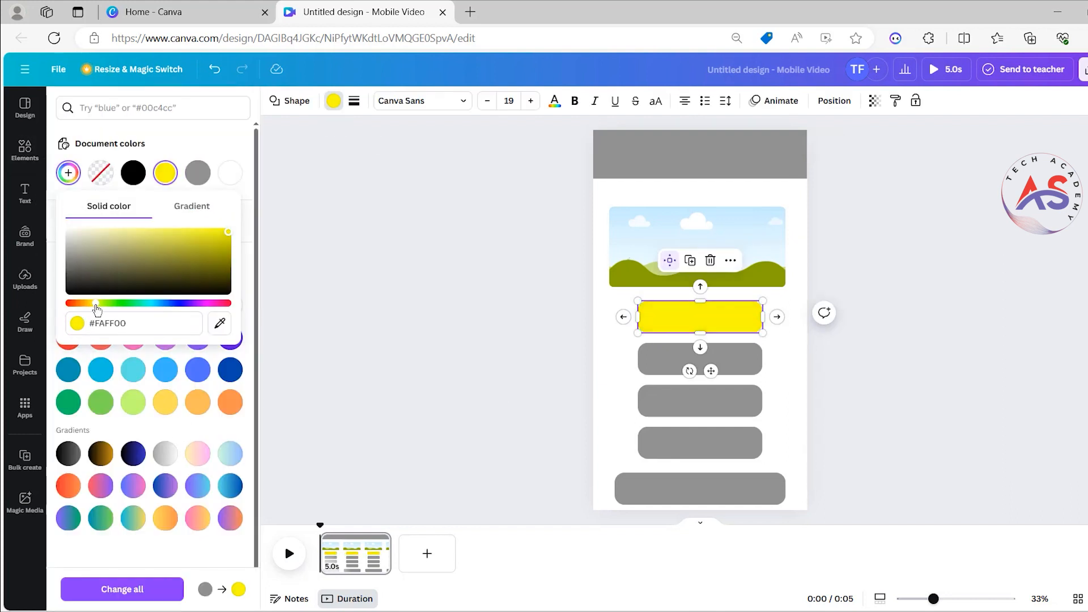
Step: Apply the same yellow from the document colors to the other three answer boxes
left_click(651, 359)
left_click(333, 101)
left_click(197, 173)
left_click(680, 408)
left_click(198, 173)
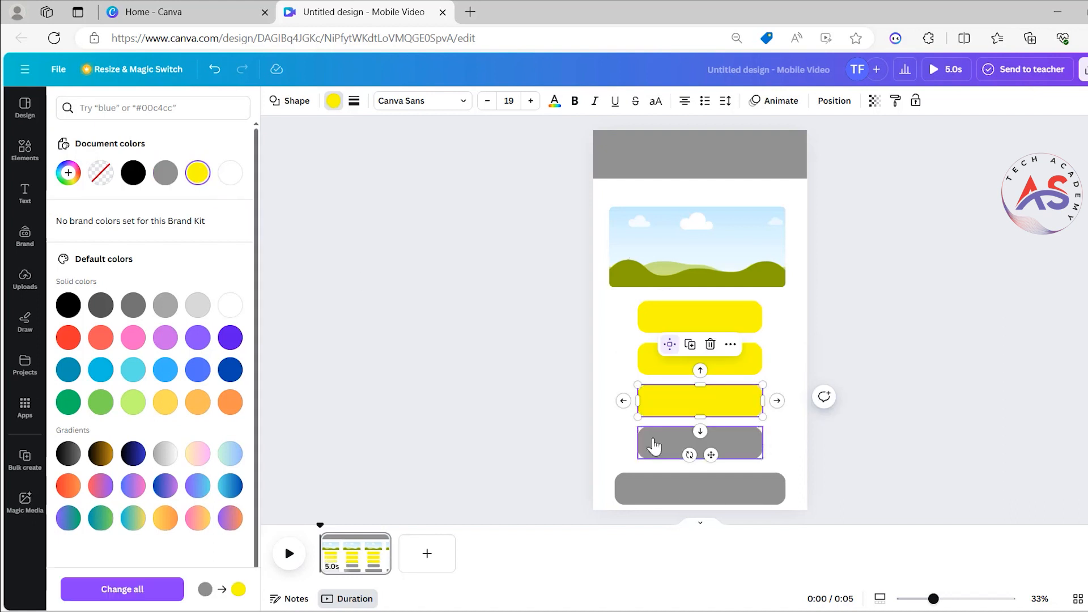
left_click(653, 446)
left_click(198, 173)
Step: Fill the wide rounded rectangle at the page's bottom with red, #EF0606
left_click(656, 490)
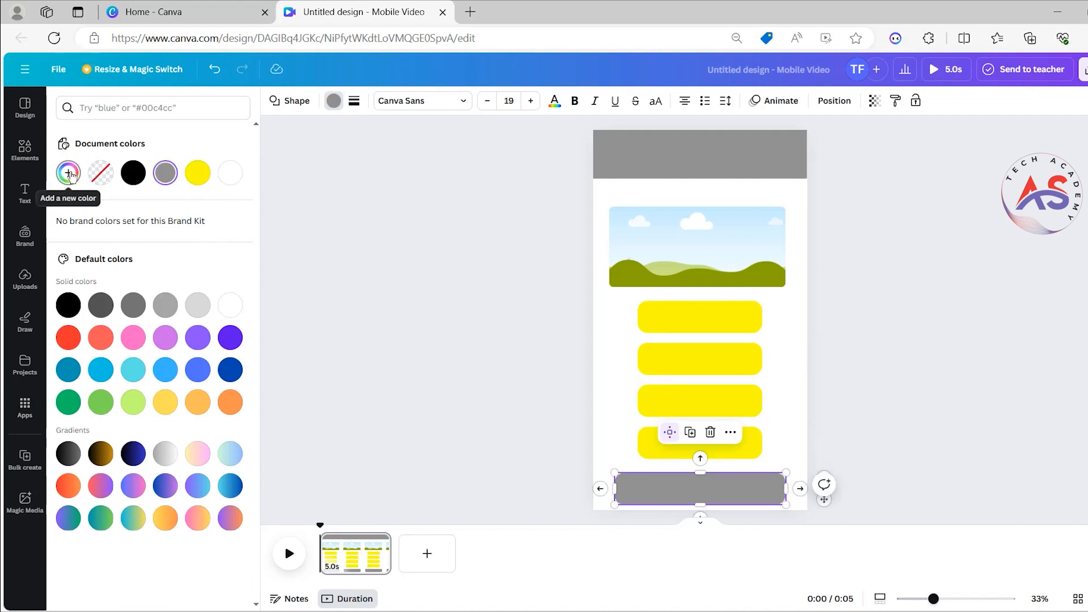
left_click(68, 173)
left_click(228, 233)
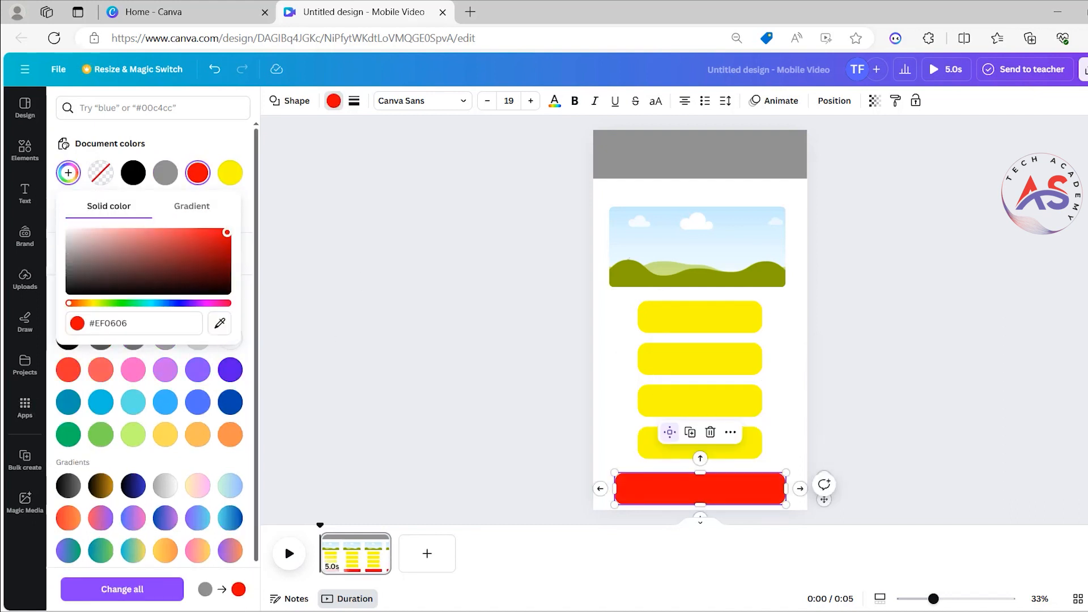
Step: Fill the header band with Grass green #7ed957
left_click(637, 162)
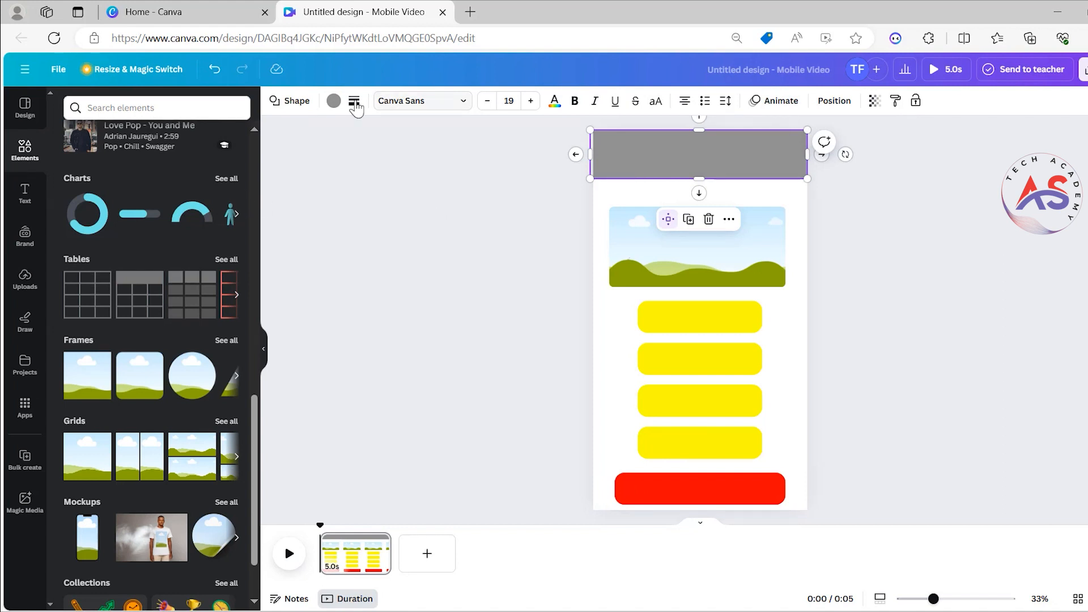
left_click(333, 101)
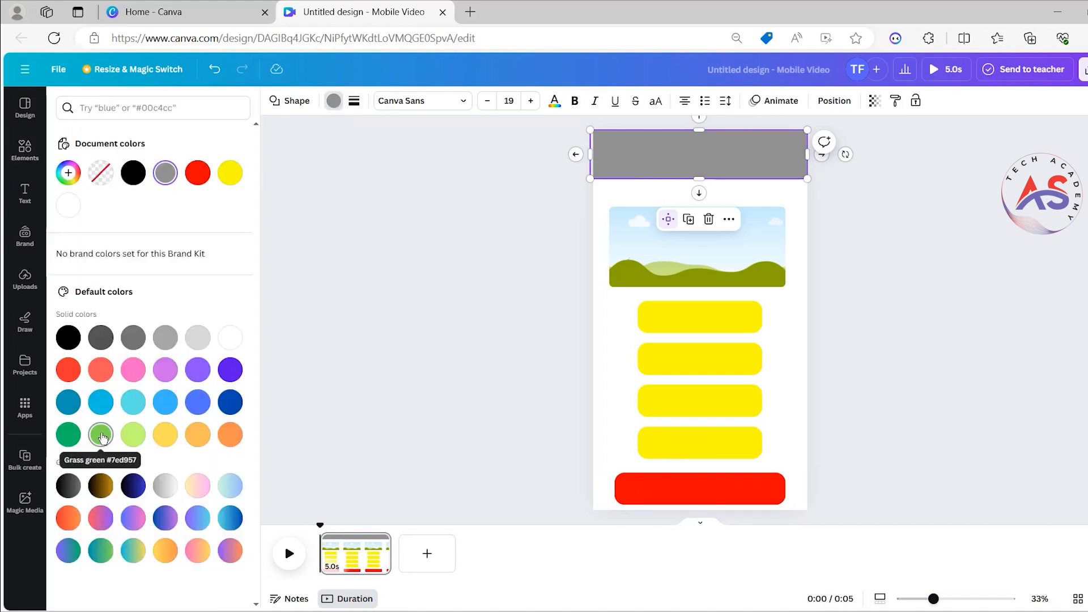
left_click(100, 435)
left_click(572, 517)
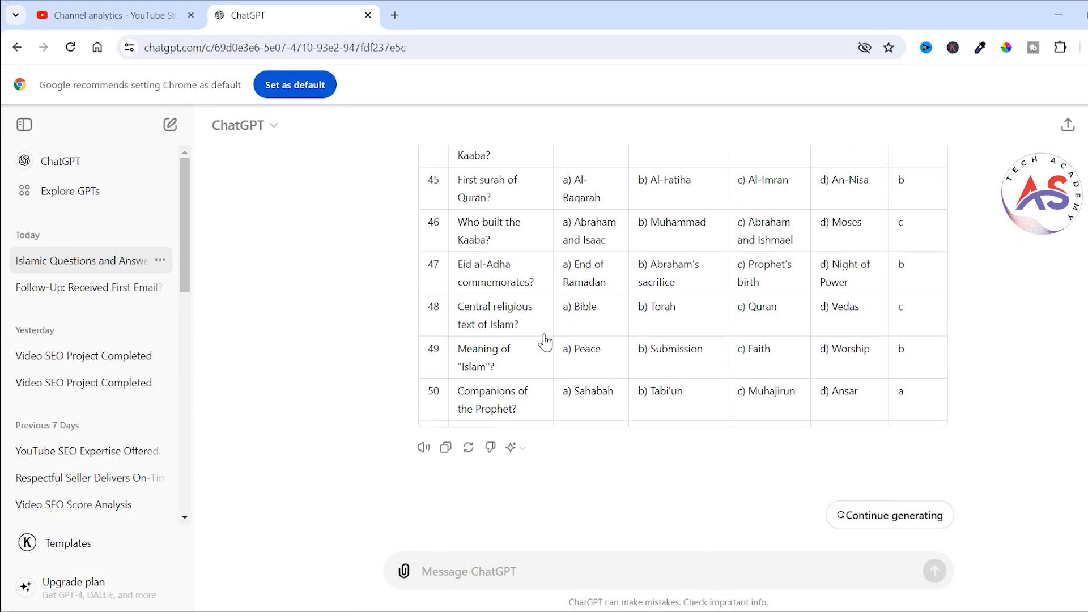
Step: Review the generated questions in ChatGPT and request additional ones with the message "more"
scroll(528, 365, "up", 20)
scroll(528, 365, "down", 12)
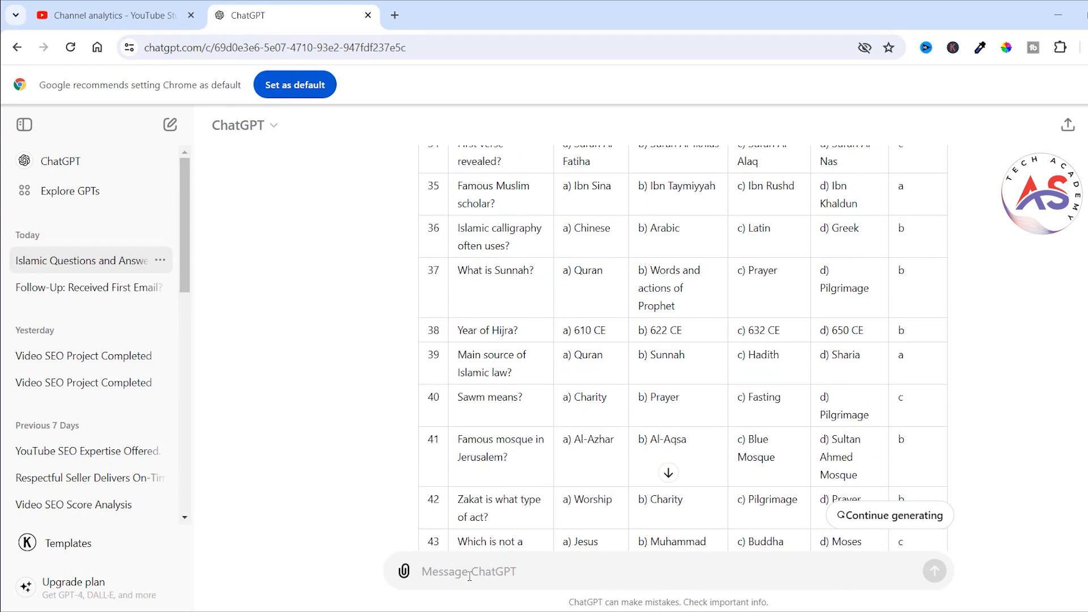
type("mor")
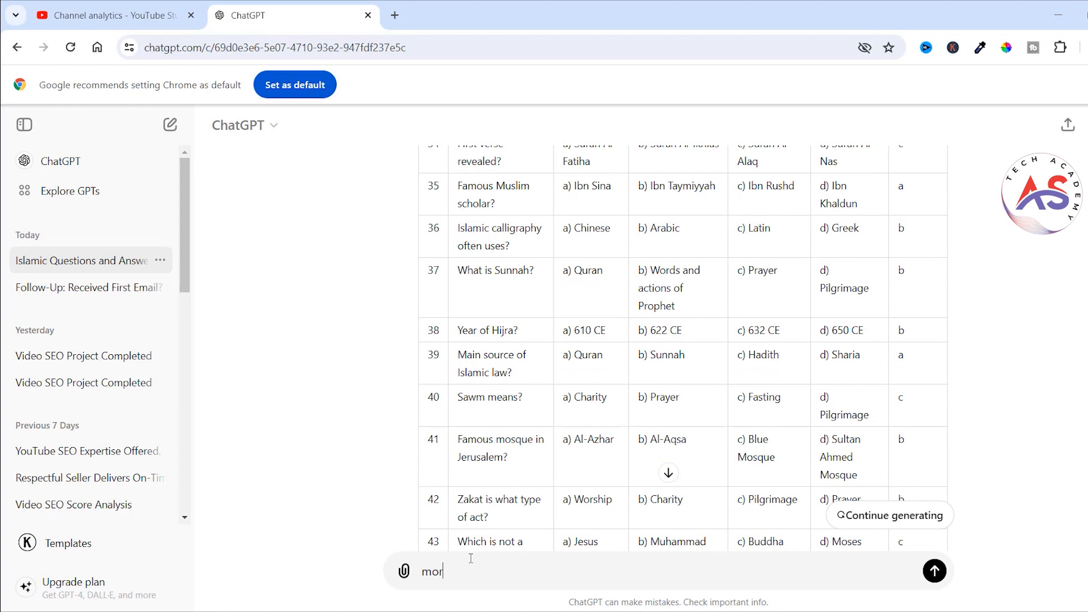
type("e")
key("Return")
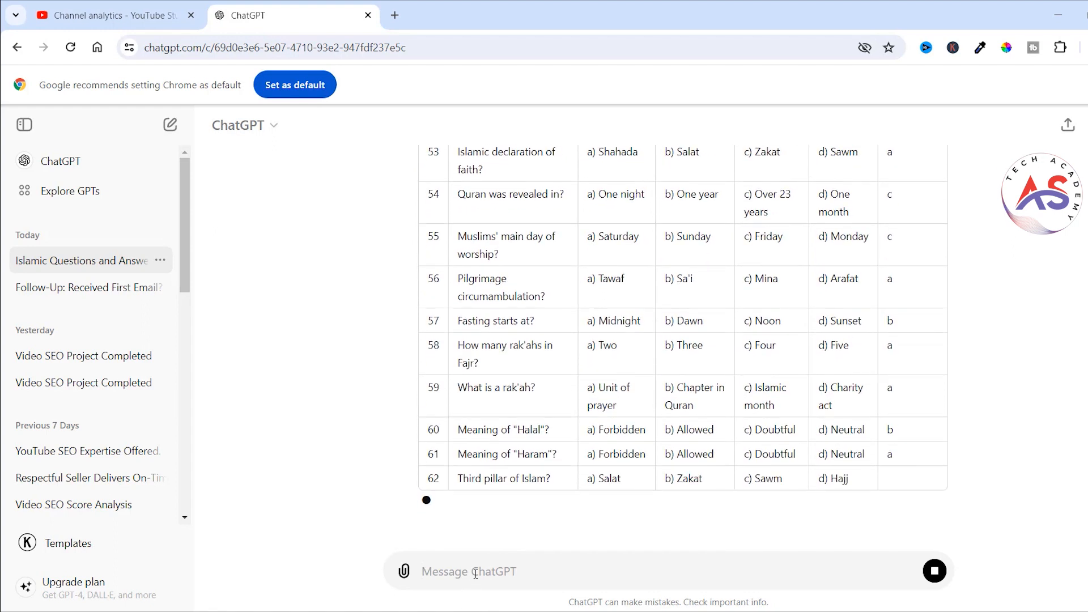
scroll(599, 448, "up", 15)
scroll(599, 459, "down", 8)
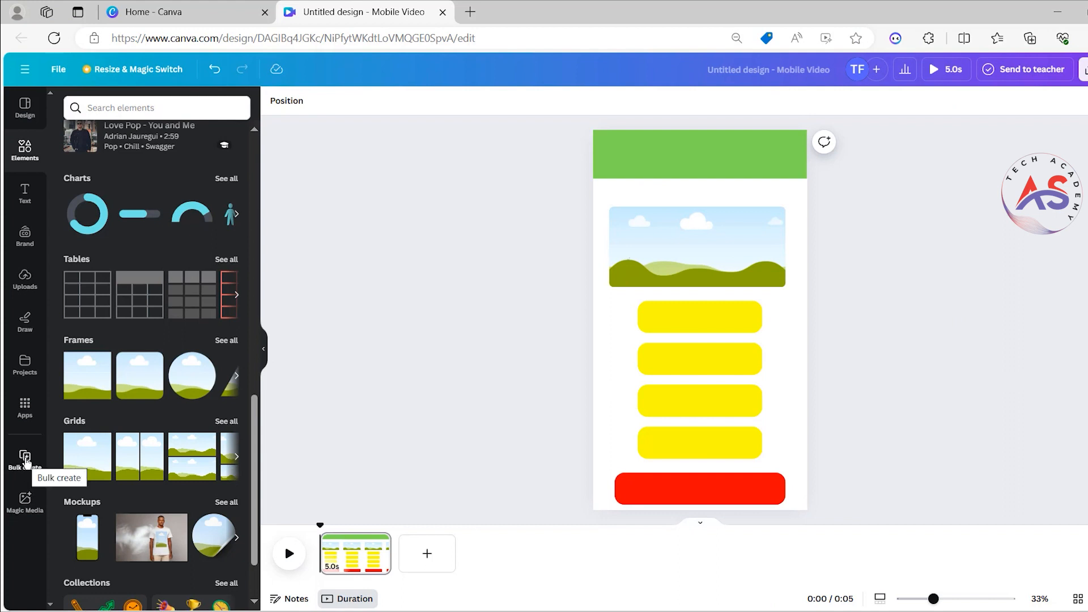
Step: Load the copied quiz table into Bulk create through manual data entry, with Question, A, B, C, D and Correct Answer columns
left_click(26, 458)
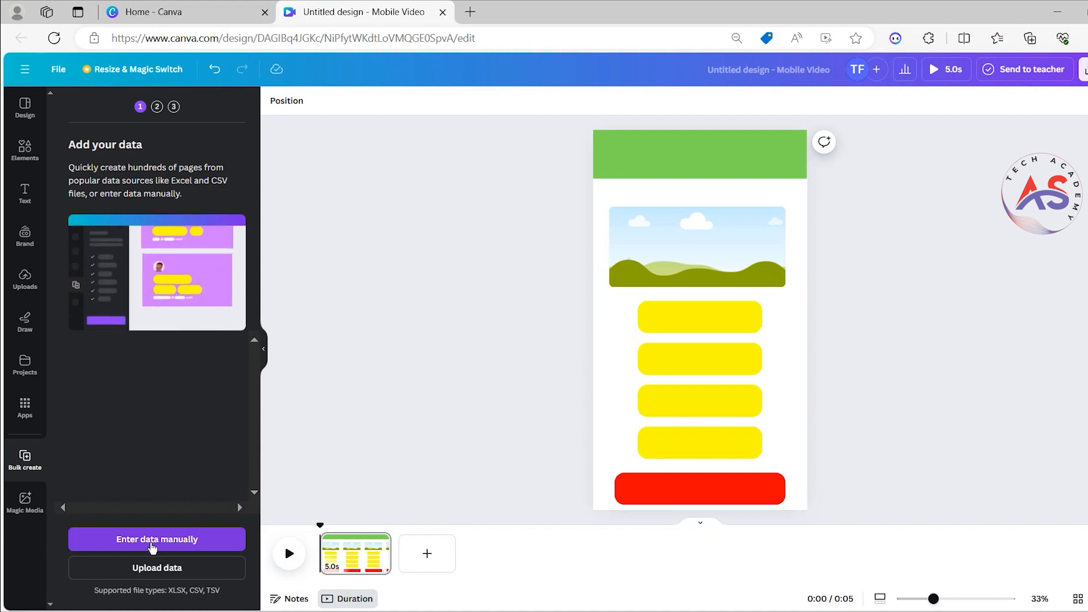
left_click(151, 545)
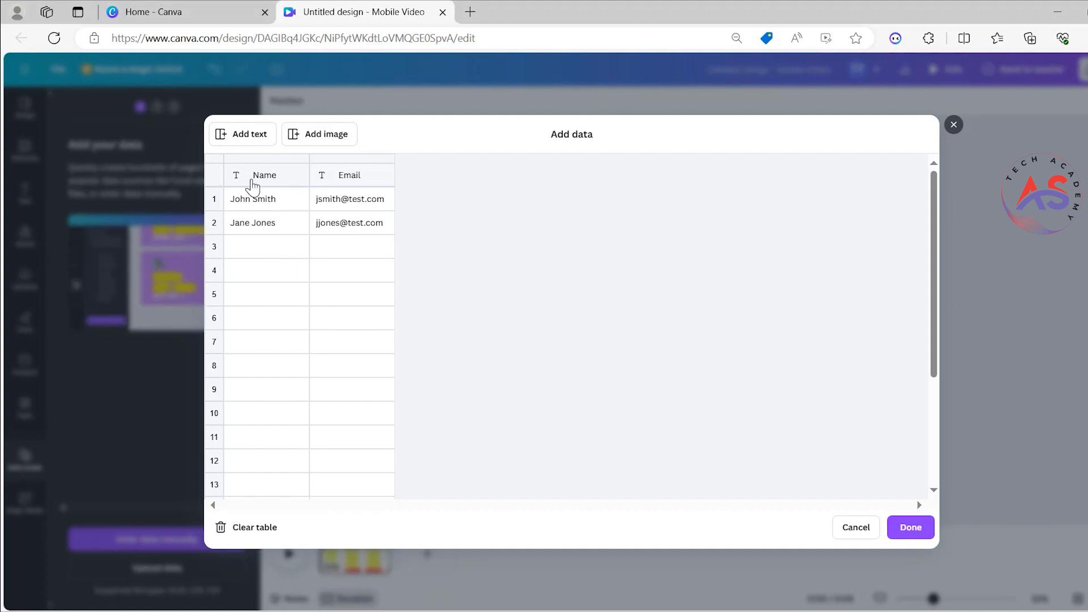
key("ctrl+v")
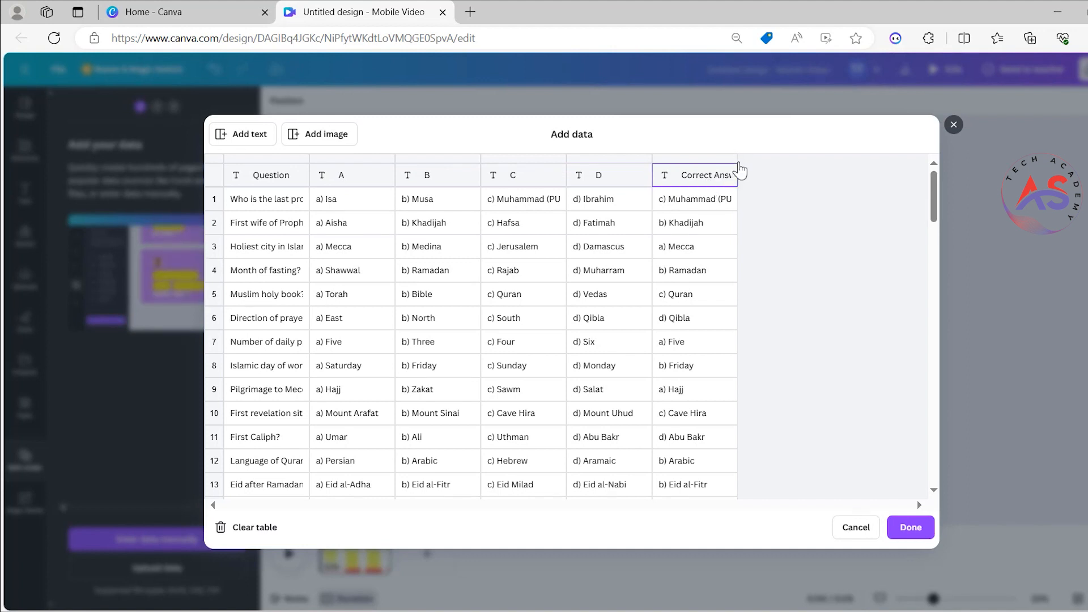
scroll(314, 283, "down", 20)
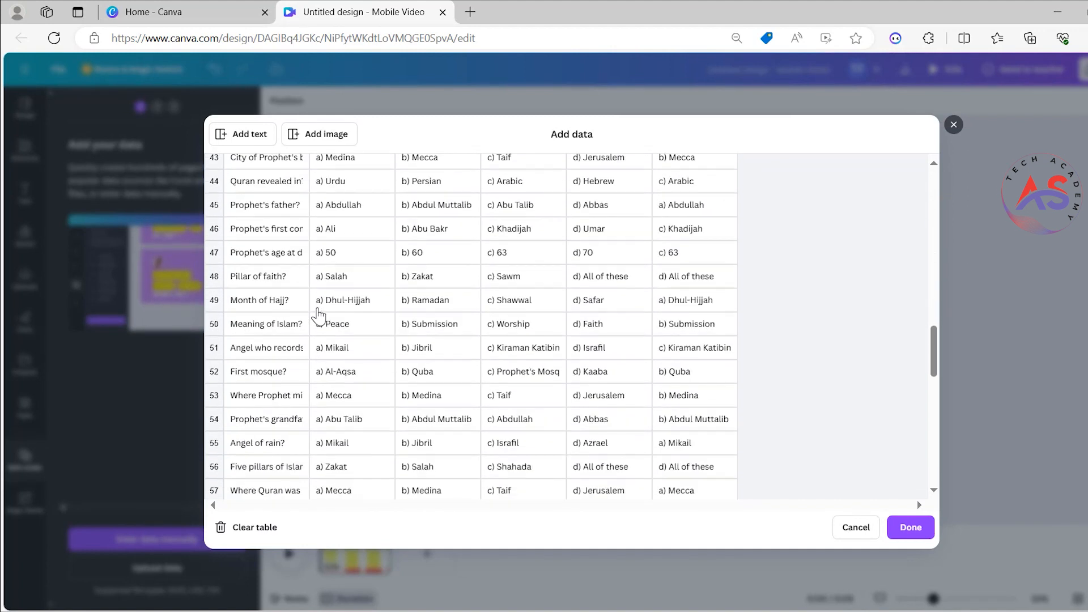
scroll(320, 316, "down", 5)
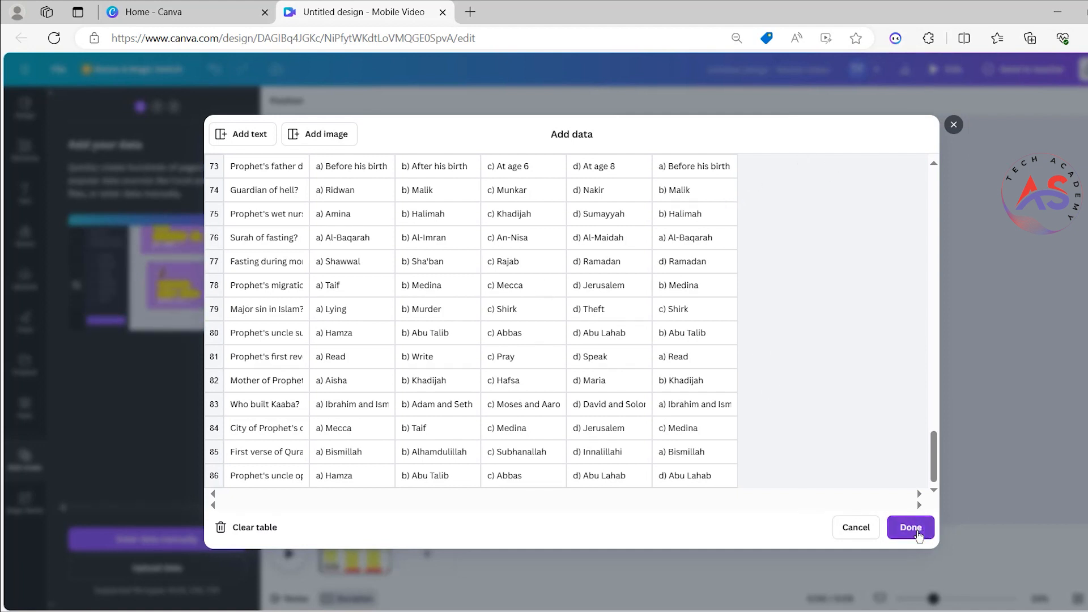
left_click(911, 527)
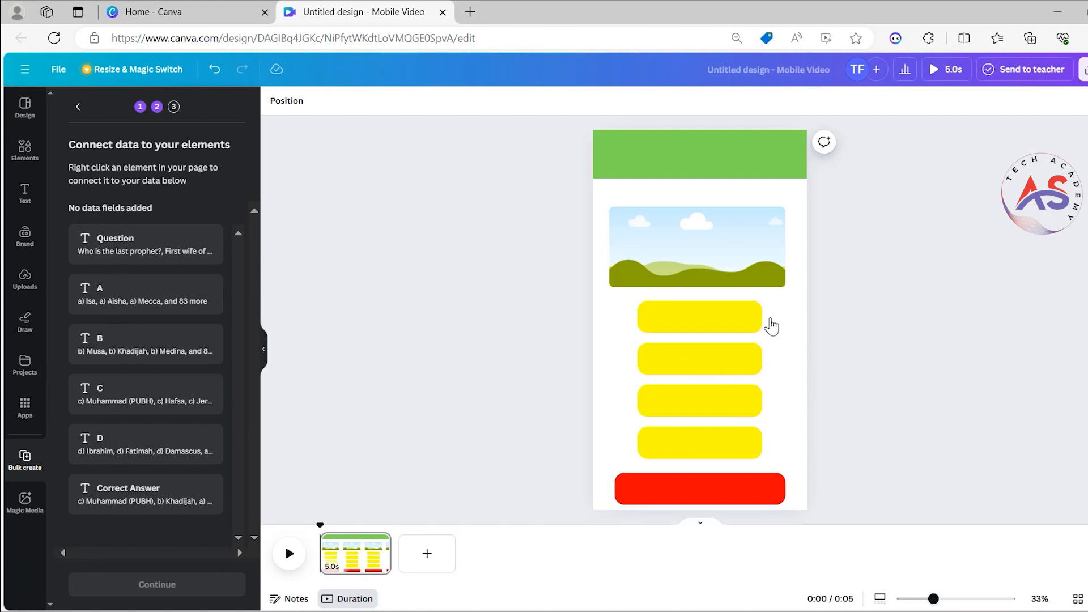
Step: Copy the question "Who is the last prophet?" from cell C4 of the Excel quiz workbook and return to the Canva design
left_click(710, 319)
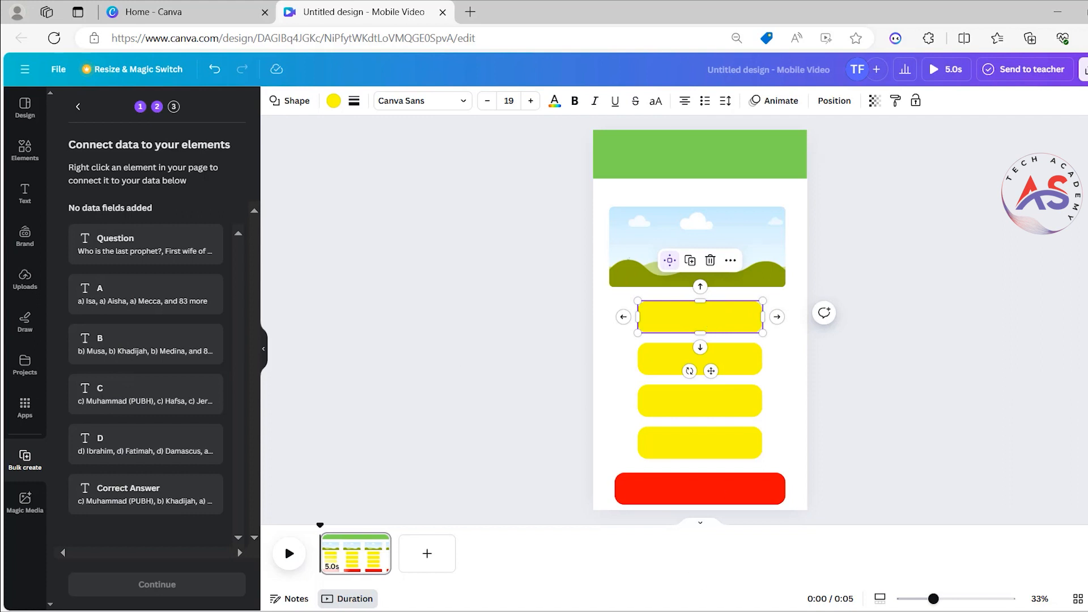
left_click(436, 610)
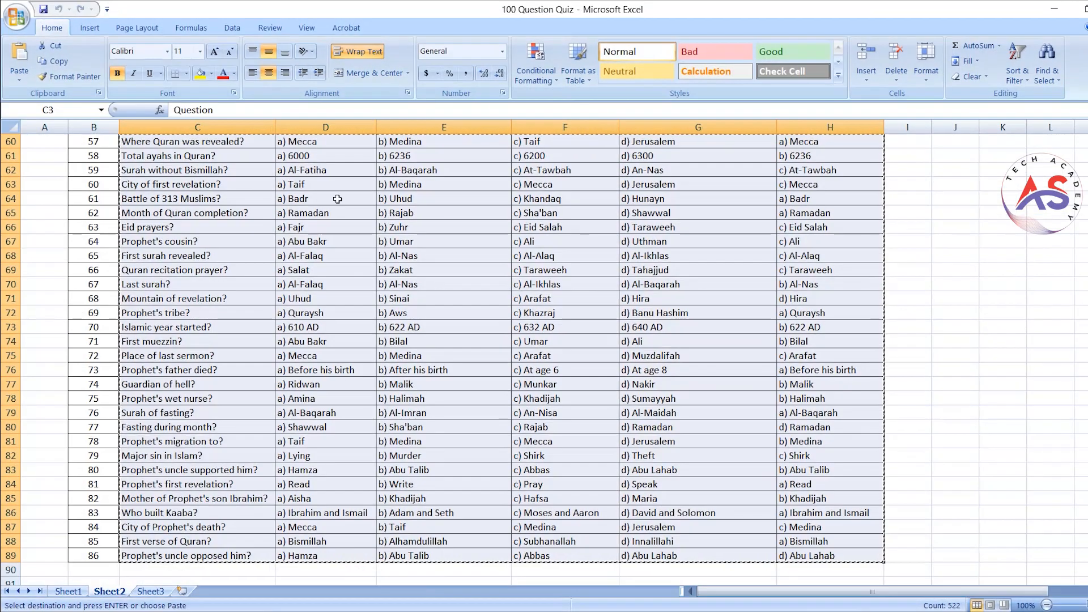
scroll(256, 202, "up", 20)
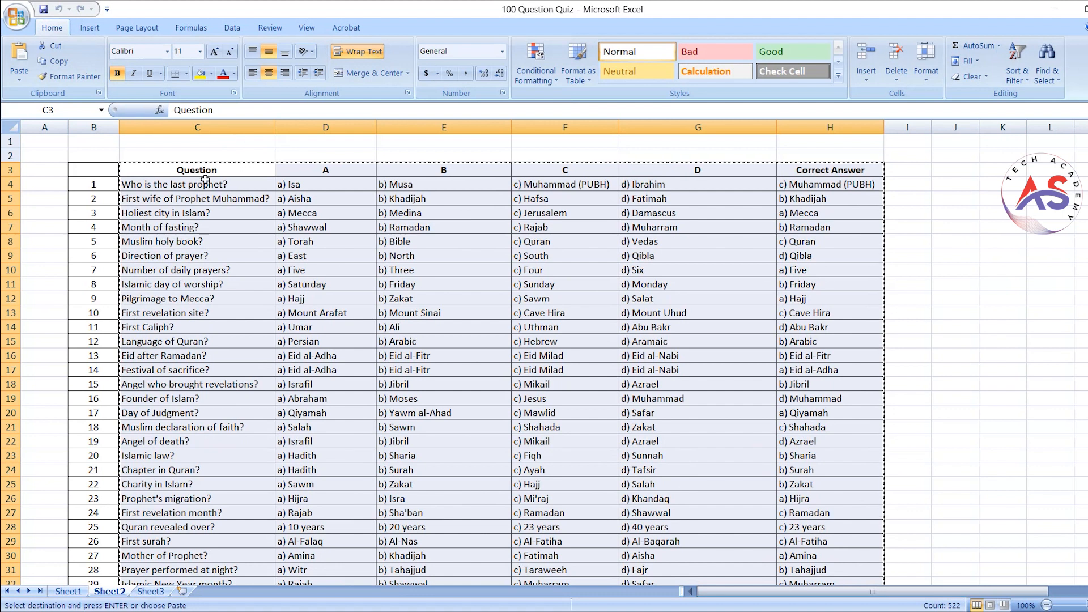
left_click(147, 186)
left_click_drag(306, 111, 66, 108)
key("ctrl+c")
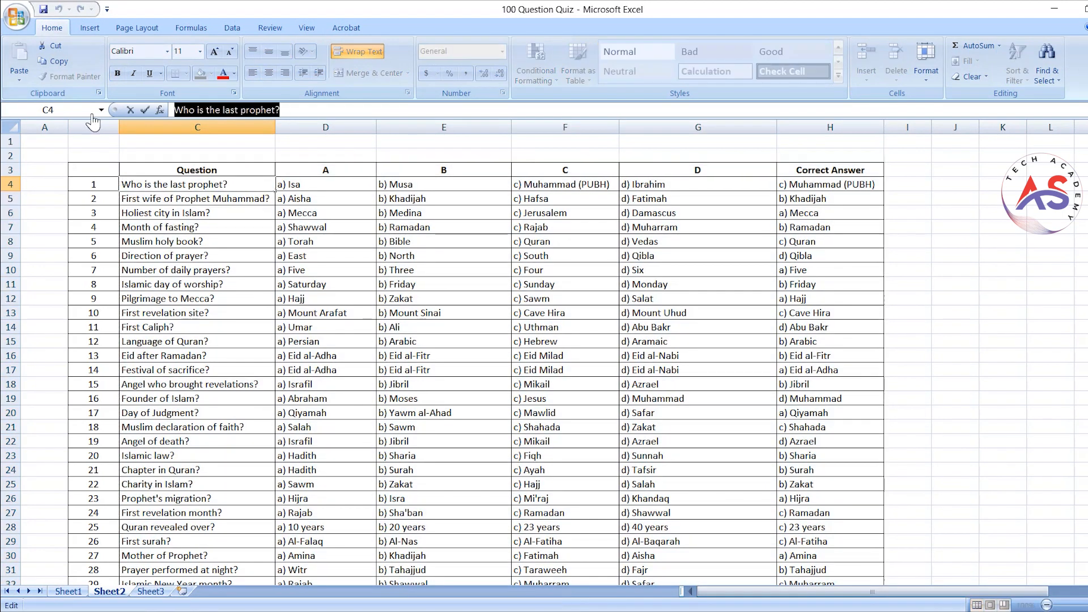
left_click(1054, 9)
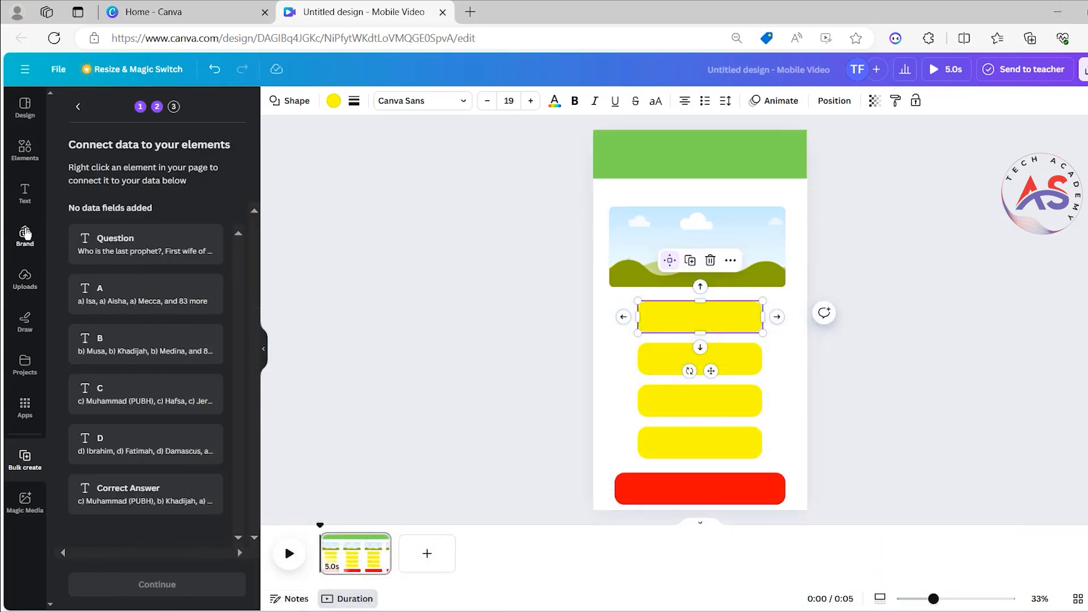
Step: Add a heading reading "Who is the last prophet?" and fit it on one line centered in the green header band
left_click(25, 195)
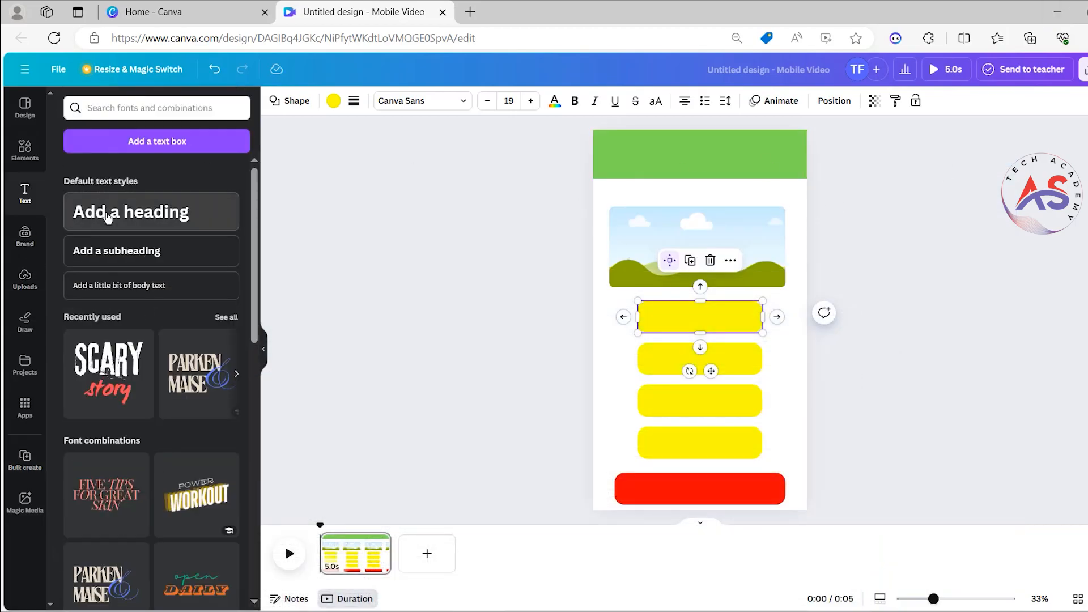
left_click_drag(78, 214, 704, 357)
key("ctrl+v")
left_click_drag(763, 432, 771, 383)
left_click_drag(700, 365, 704, 151)
left_click_drag(630, 143, 577, 134)
left_click_drag(601, 139, 601, 141)
left_click(534, 198)
left_click_drag(706, 156, 706, 159)
left_click(480, 313)
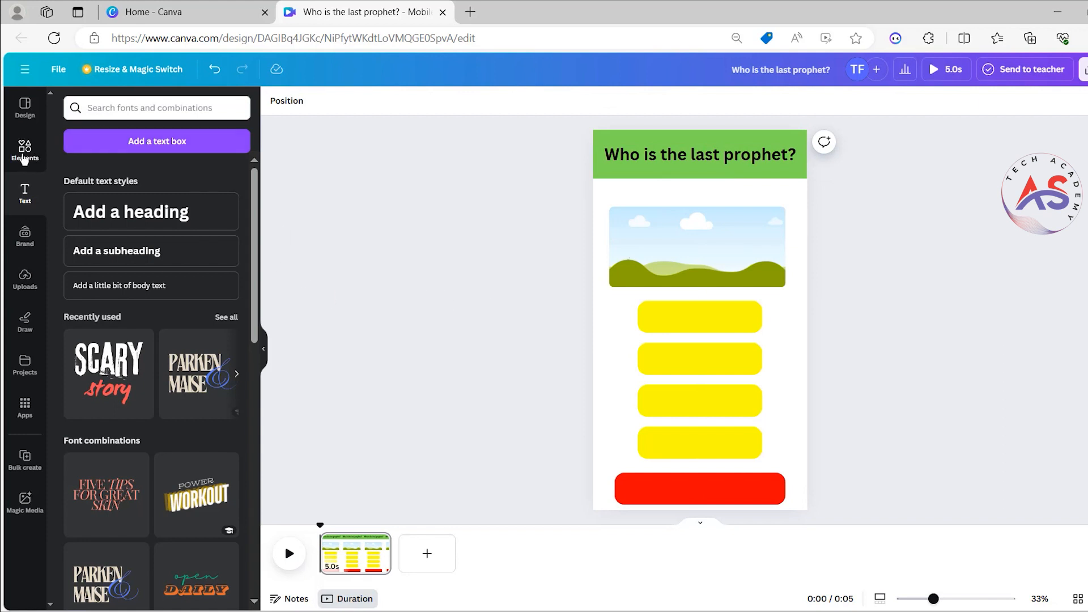
Step: Search the elements for QUIZ videos and fill the page with the 12-second blue sunburst clip, cropped toward its left part
left_click(24, 152)
left_click(125, 107)
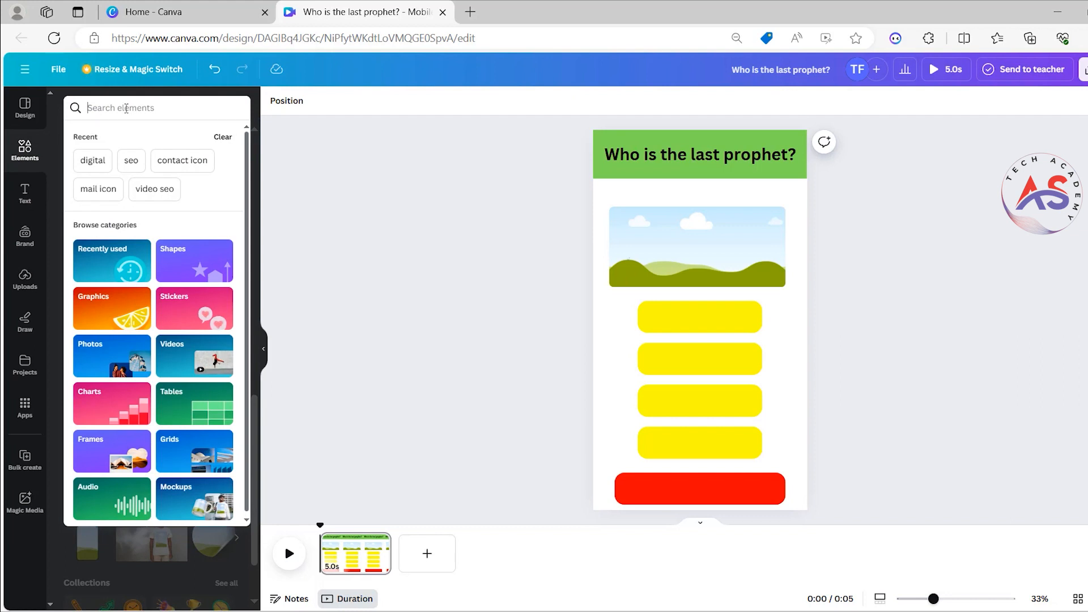
type("QUIZ")
key("Return")
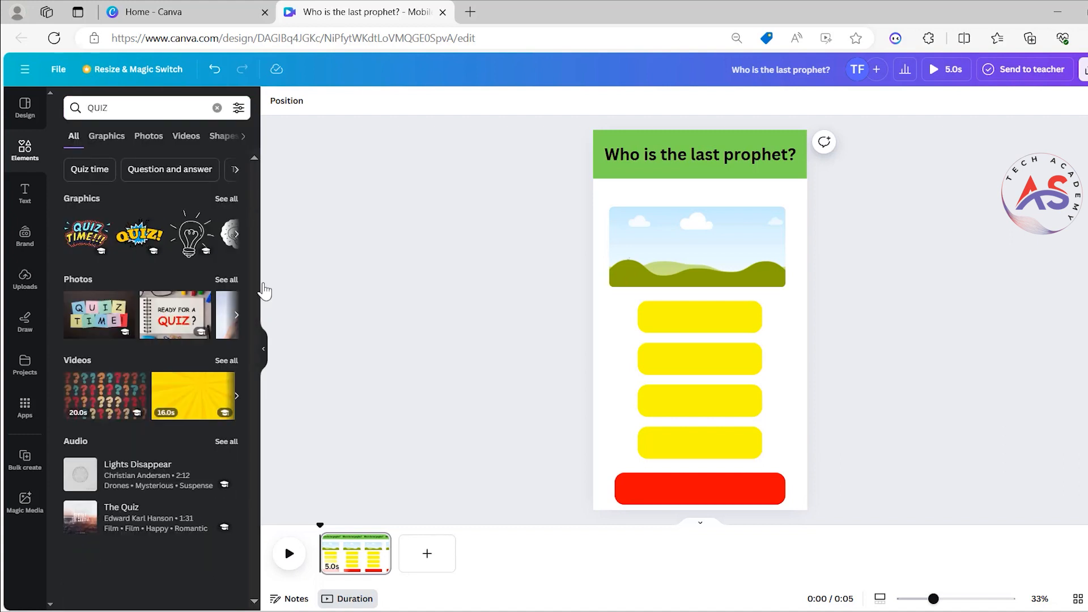
left_click(225, 361)
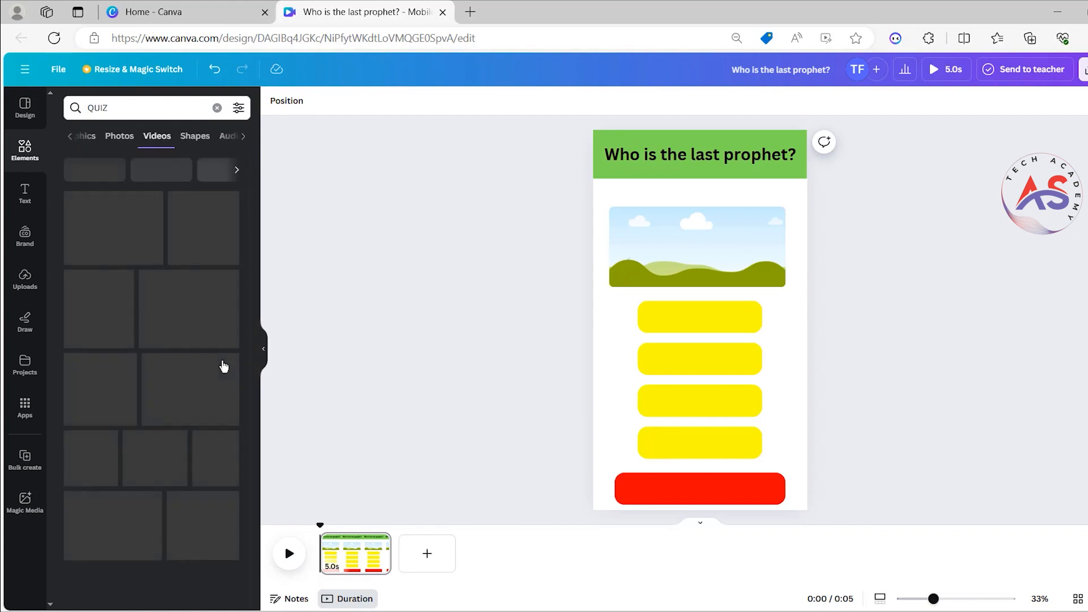
left_click_drag(122, 272, 595, 324)
double_click(729, 369)
left_click_drag(730, 368, 845, 383)
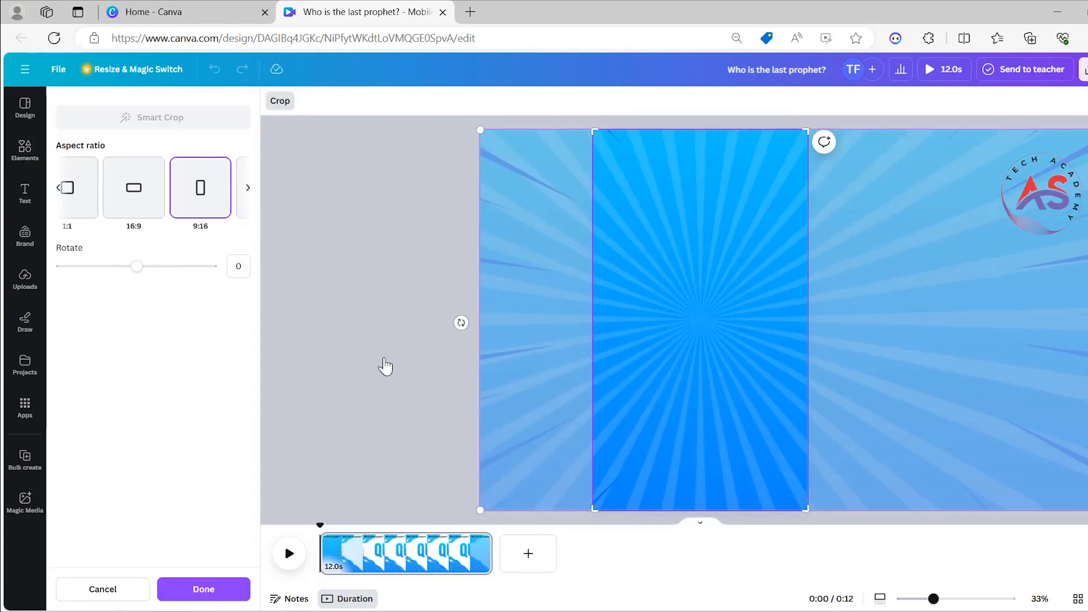
left_click(384, 374)
Step: Move the blue sunburst video to the back of the layer stack, behind all quiz shapes
left_click(603, 102)
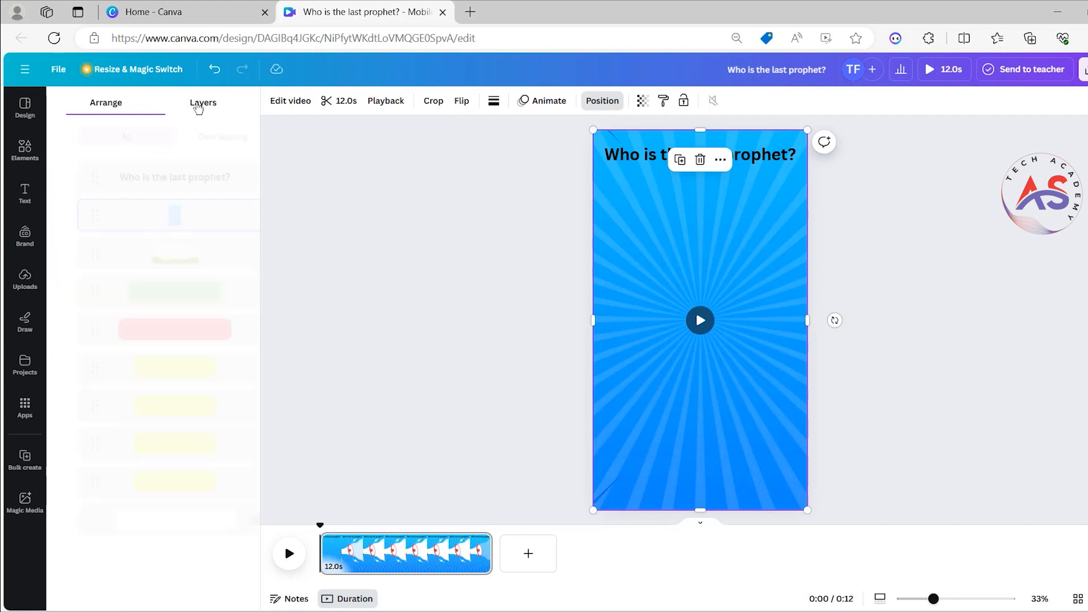
left_click(196, 107)
left_click_drag(165, 263, 153, 493)
Step: Show the picture frame's timing on the timeline and select the fourth answer box
right_click(626, 278)
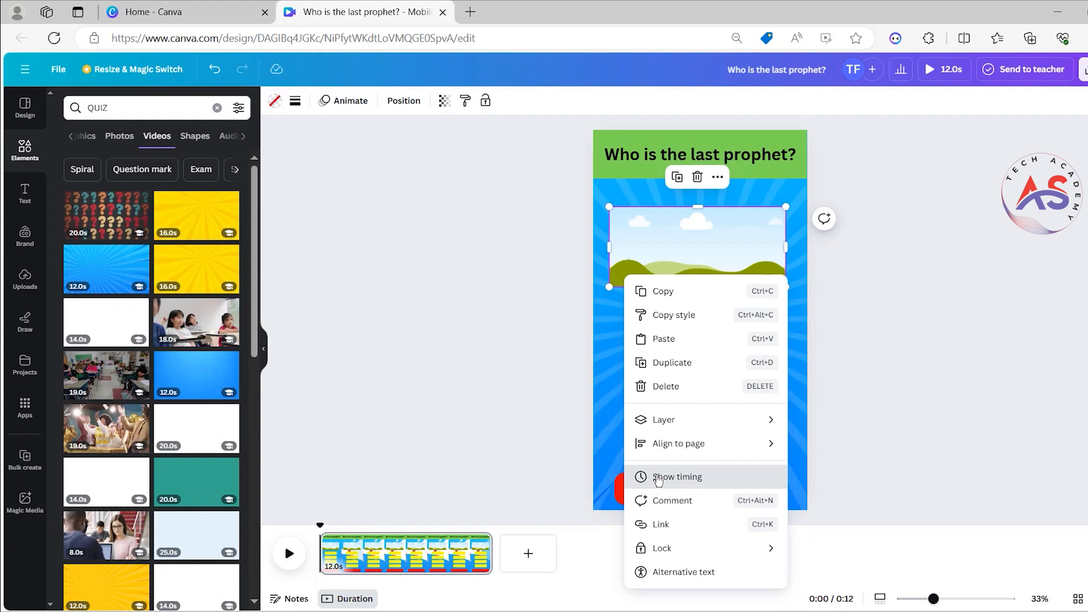
left_click(658, 478)
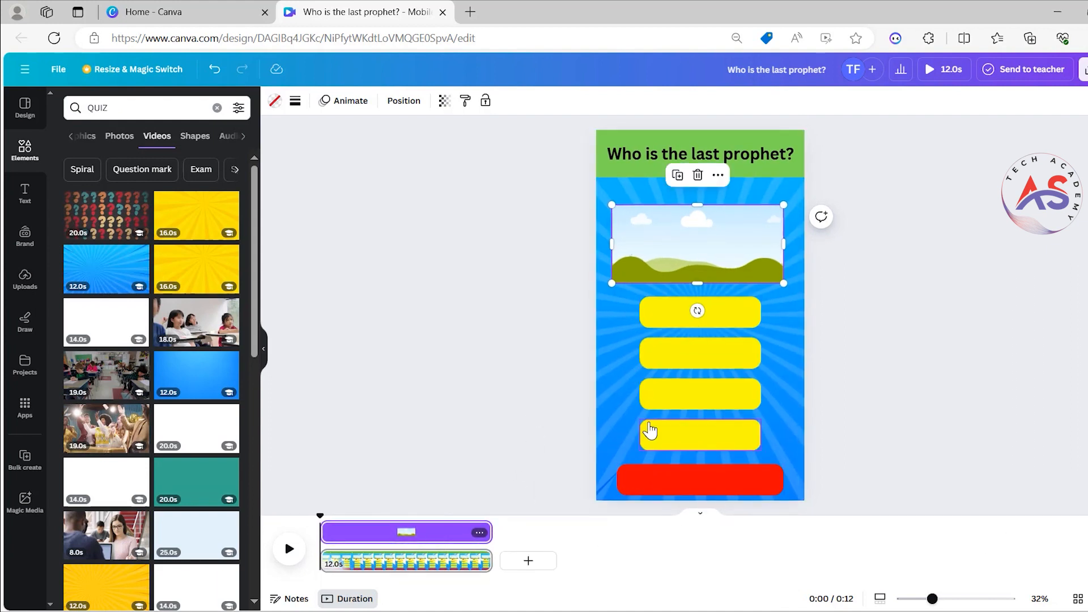
left_click(657, 434)
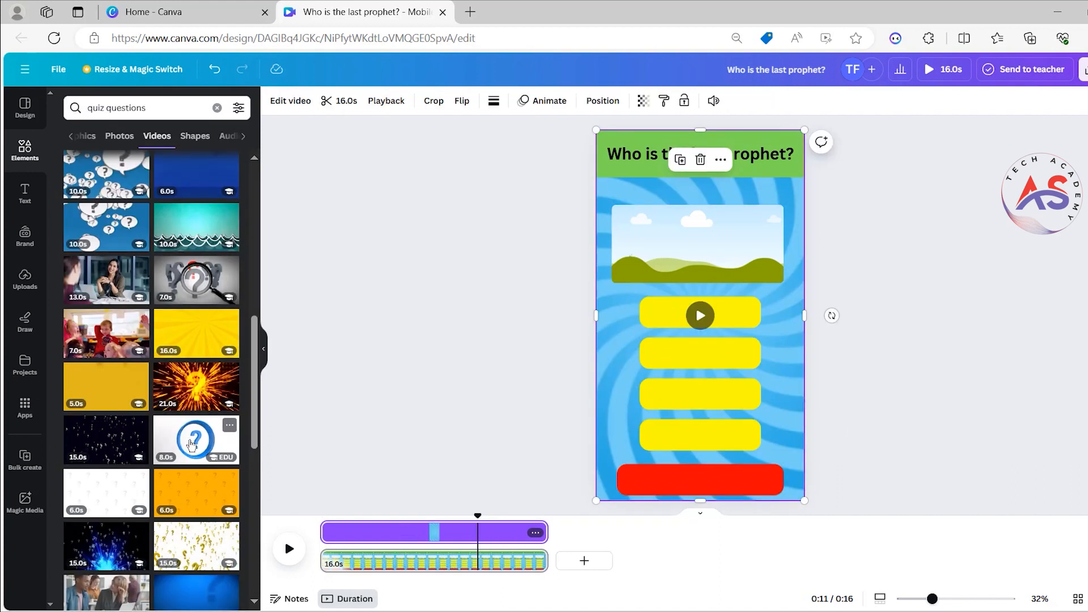
Step: Fill the picture frame with the 8-second blue question-mark video and narrow the frame closely around the symbol
left_click_drag(196, 439, 669, 249)
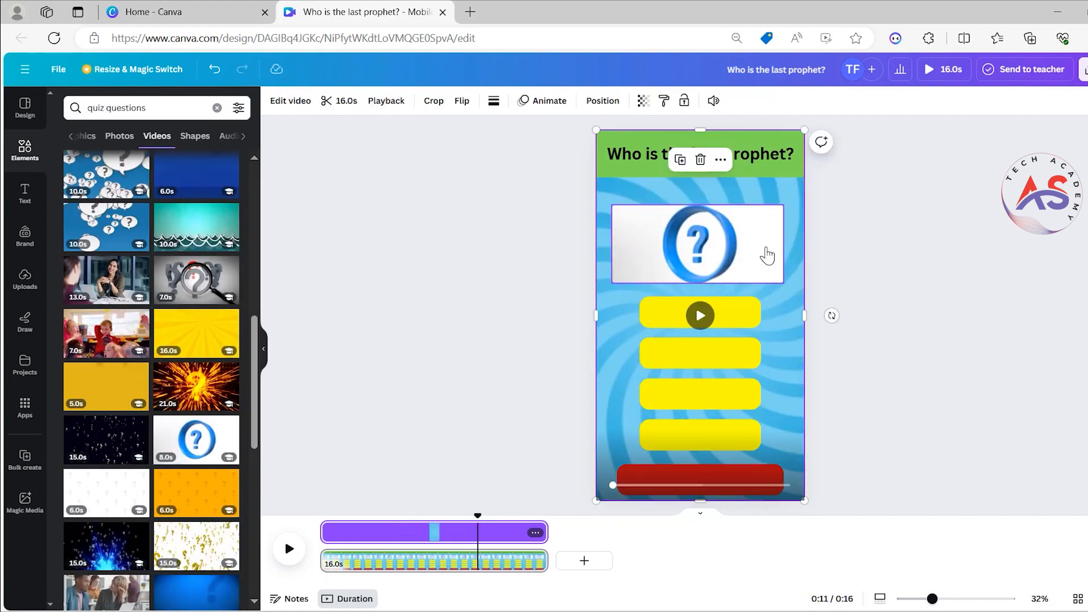
left_click_drag(787, 244, 747, 244)
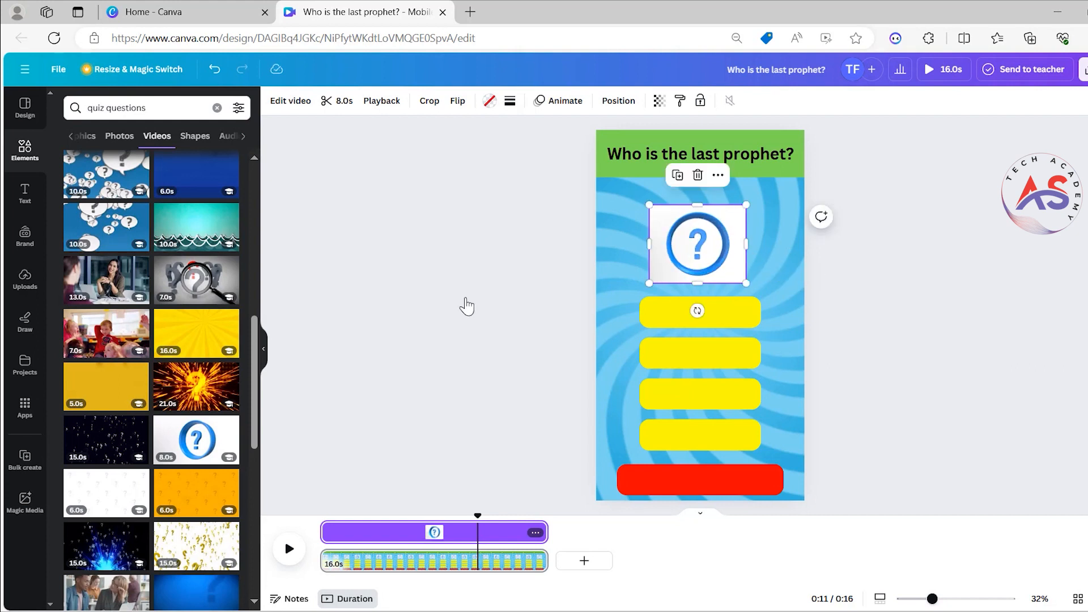
Step: Apply the Tumble animation to the question-mark video
left_click(619, 100)
left_click(558, 101)
scroll(92, 478, "down", 3)
left_click(84, 468)
Step: Apply the Tumble animation on enter to the red rounded rectangle and reduce its intensity to the minimum
left_click(700, 479)
left_click(84, 457)
scroll(156, 438, "down", 4)
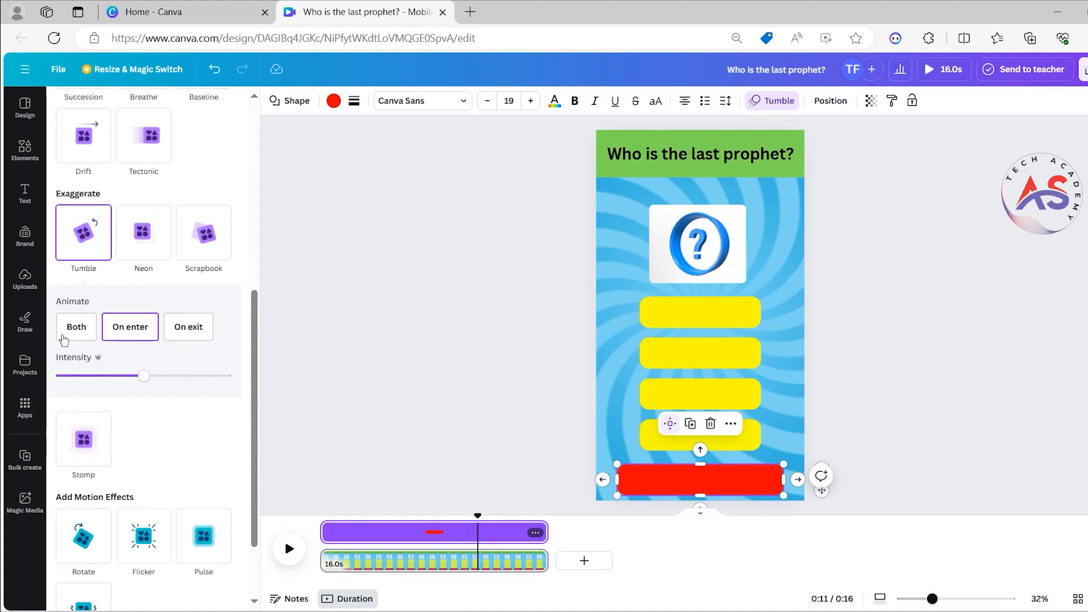
left_click_drag(26, 381, 28, 380)
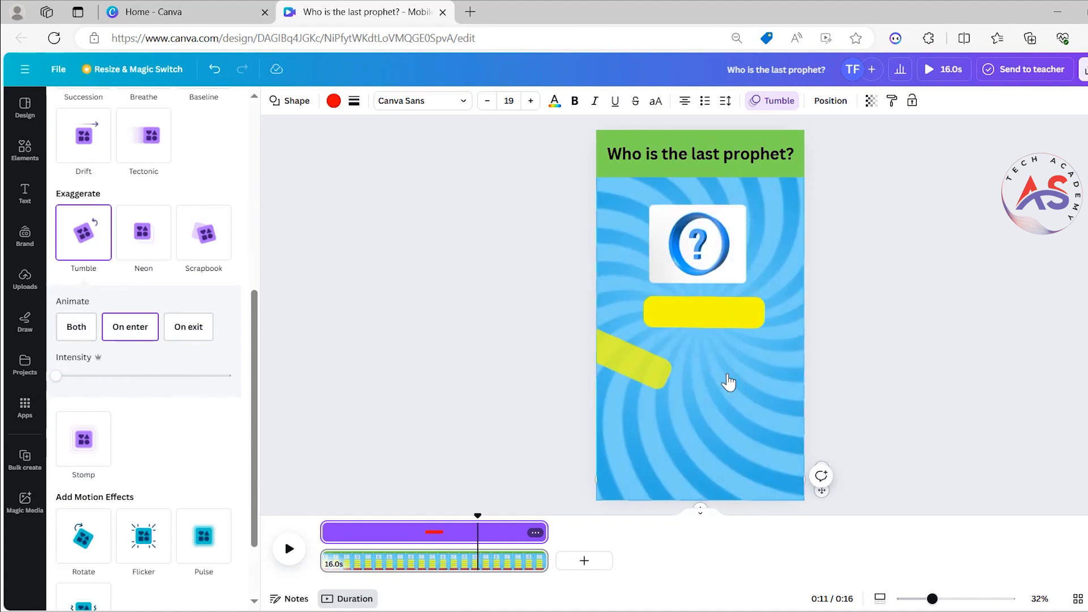
Step: Reduce the Tumble animation intensity of the yellow answer boxes to the minimum
left_click(708, 328)
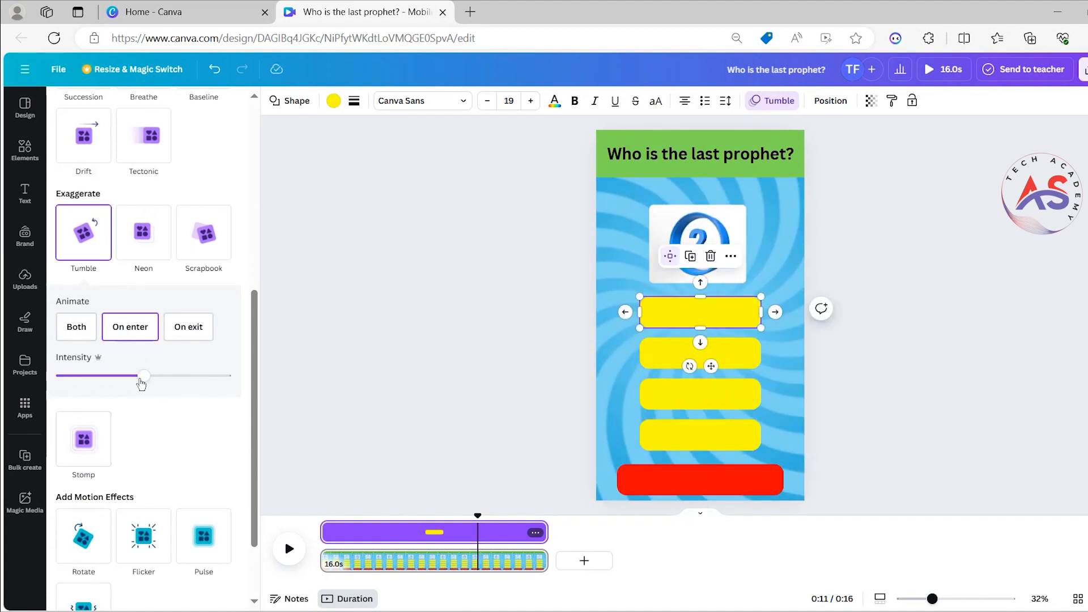
left_click(144, 376)
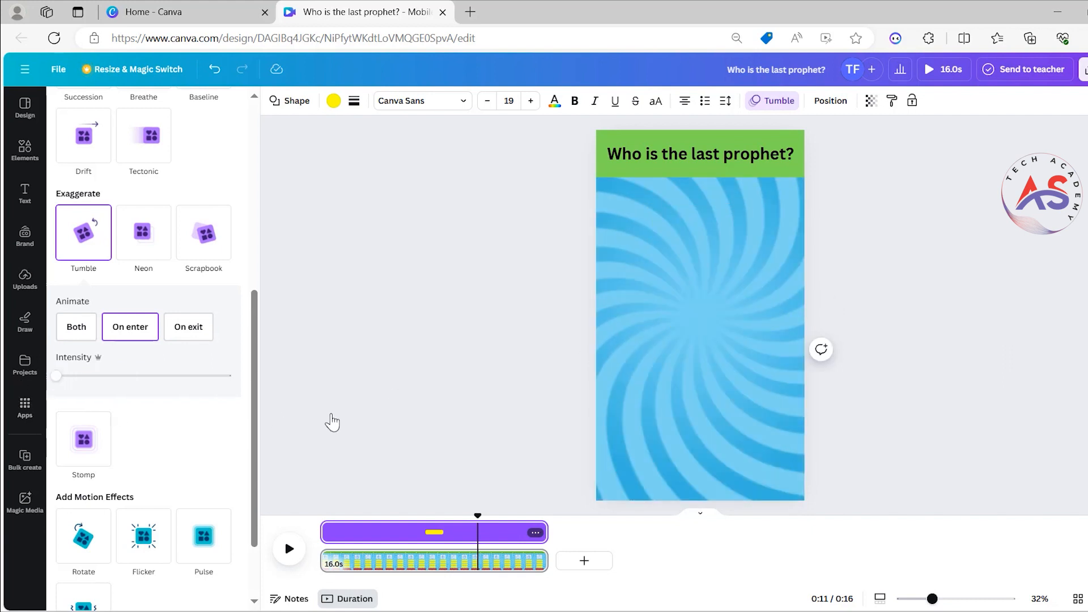
left_click(693, 400)
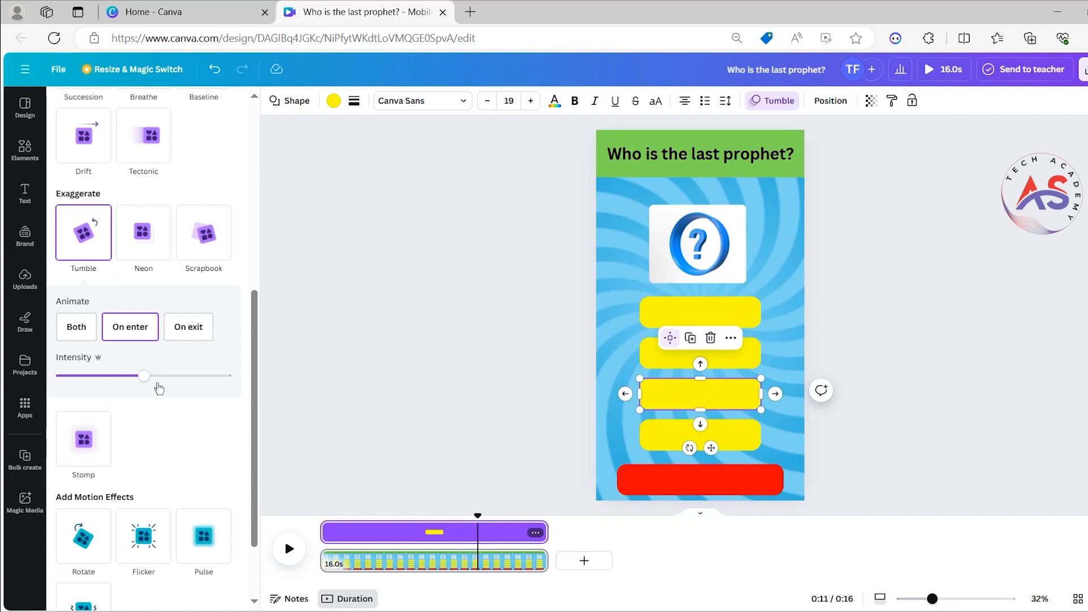
left_click_drag(144, 376, 55, 376)
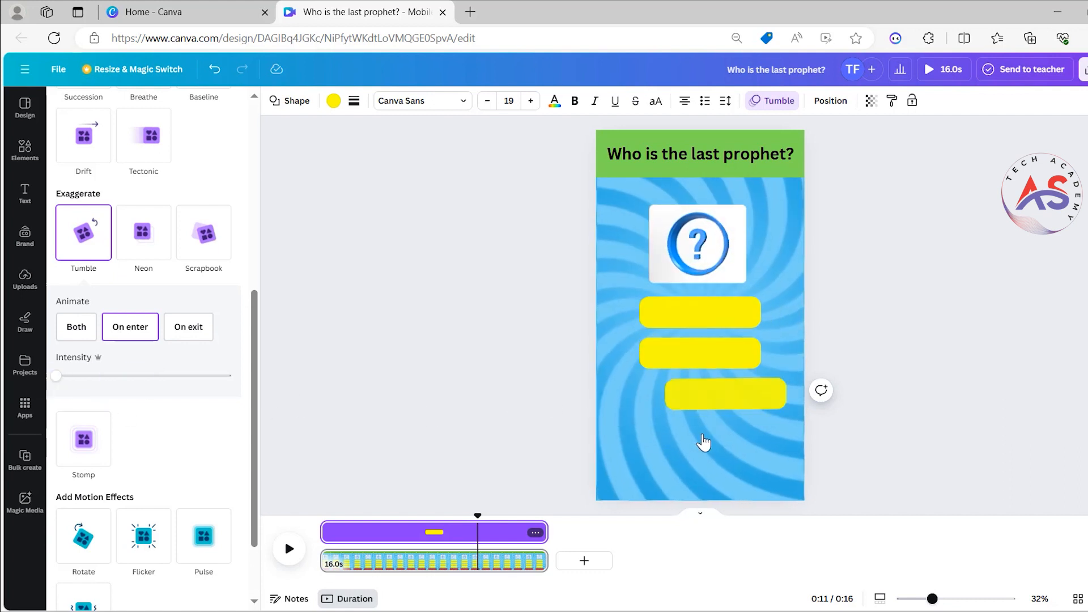
left_click(691, 441)
left_click(574, 346)
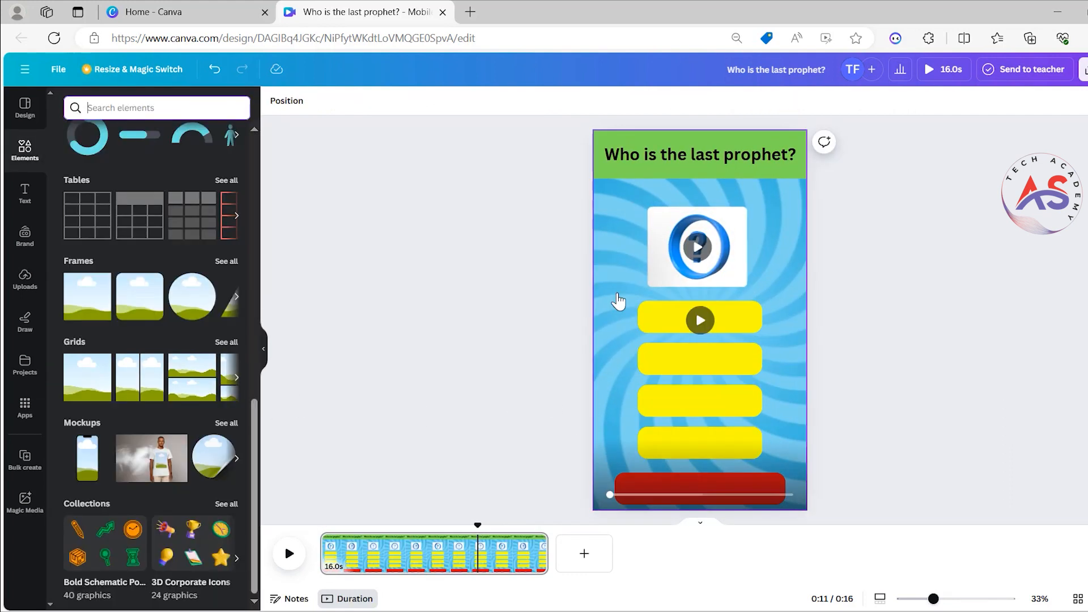
Step: Move the four yellow answer boxes together toward the page's right edge
left_click_drag(614, 296, 752, 449)
left_click_drag(696, 334, 719, 333)
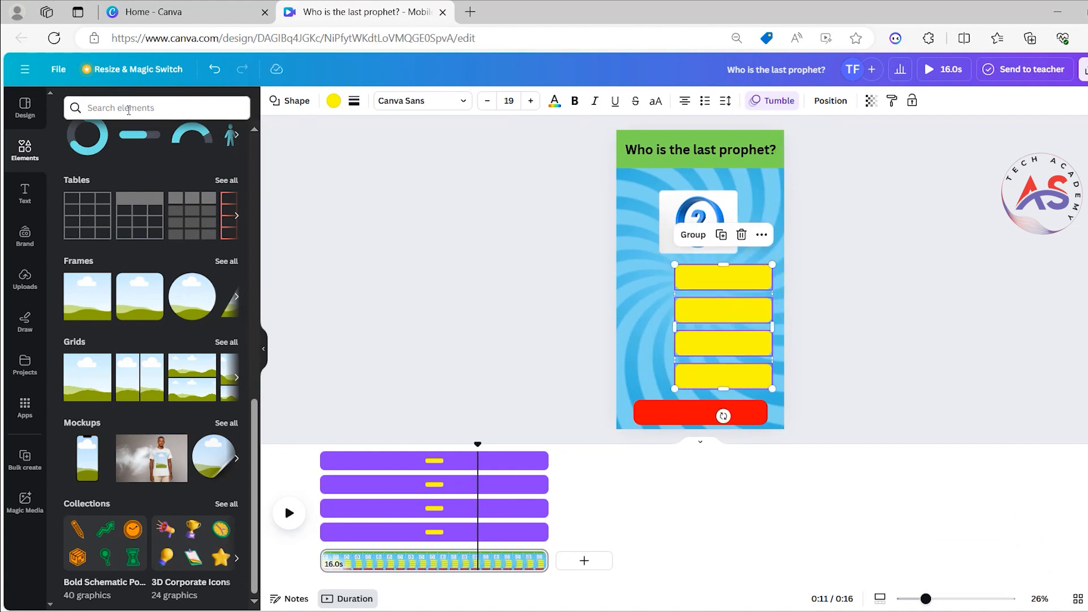
Step: Search the elements for "timer tick tock 10 sec"
left_click(128, 109)
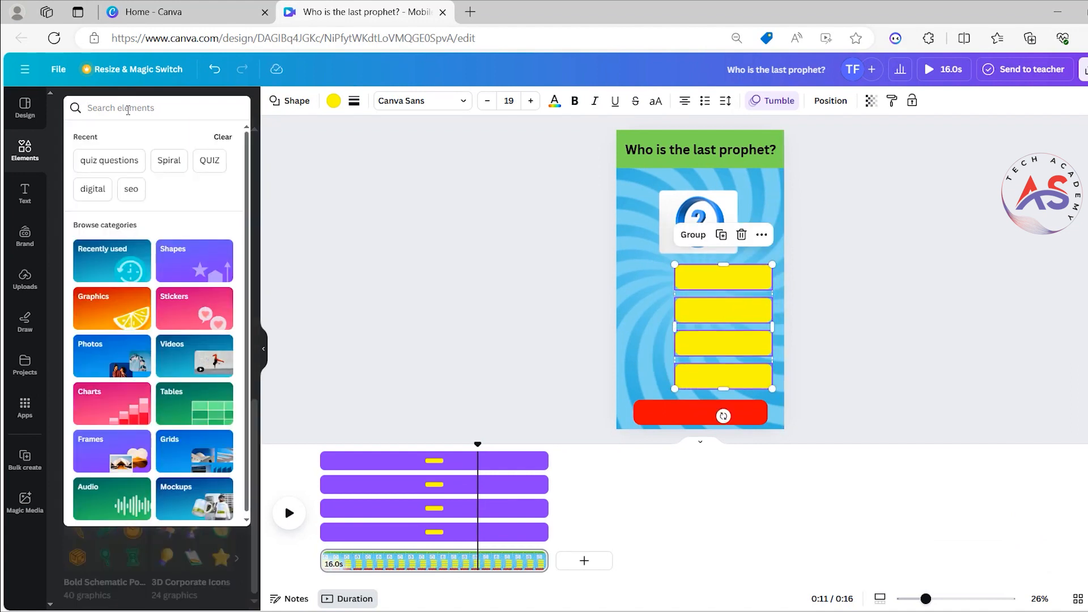
type("time")
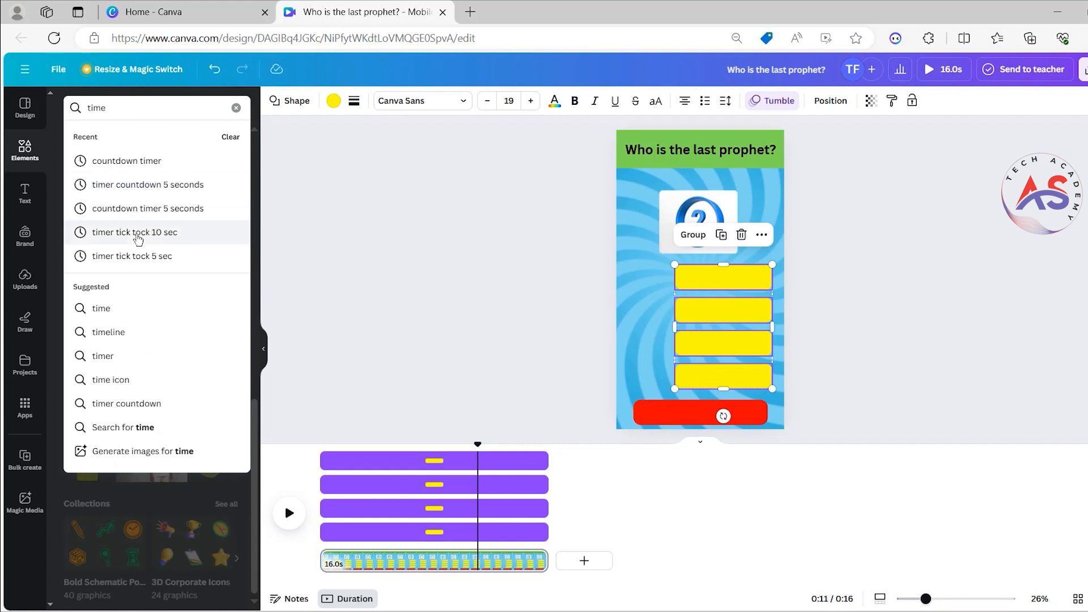
left_click(135, 233)
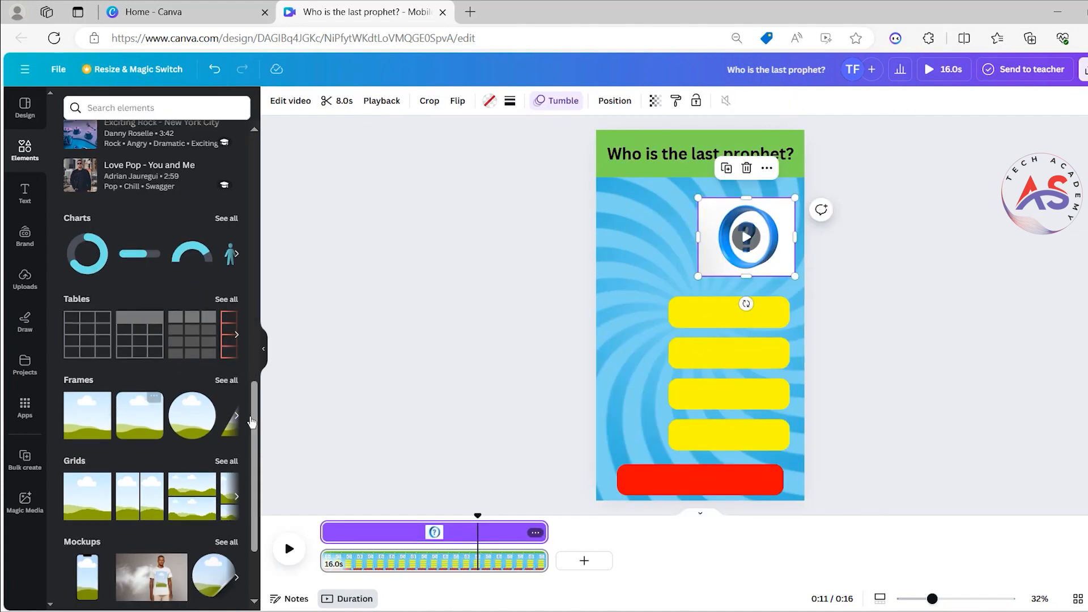
Step: Add a circular frame, shrink it slightly and place it beside the question-mark video
left_click(177, 422)
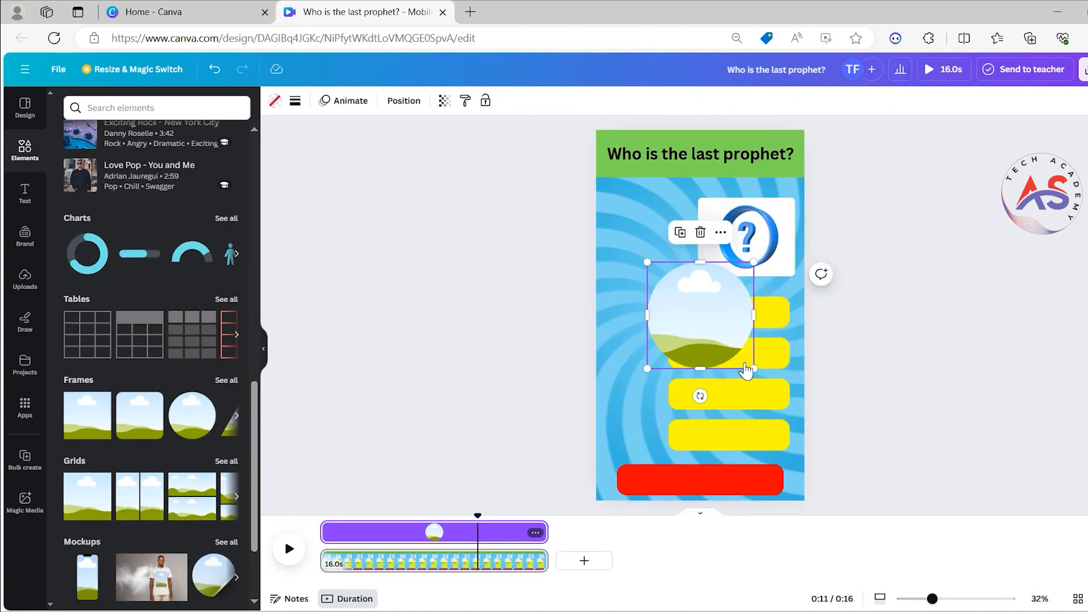
left_click_drag(754, 369, 739, 352)
left_click_drag(715, 327, 658, 248)
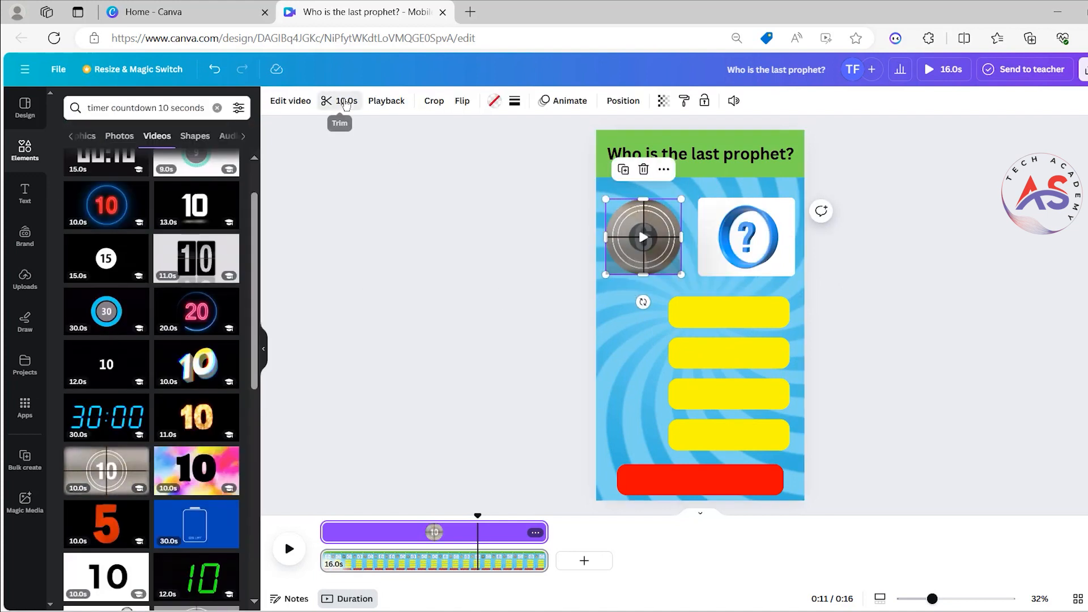
Step: Trim off the beginning of the countdown clip in the circular frame and replace the question-mark video with the 15-second blue brain clip
left_click(346, 103)
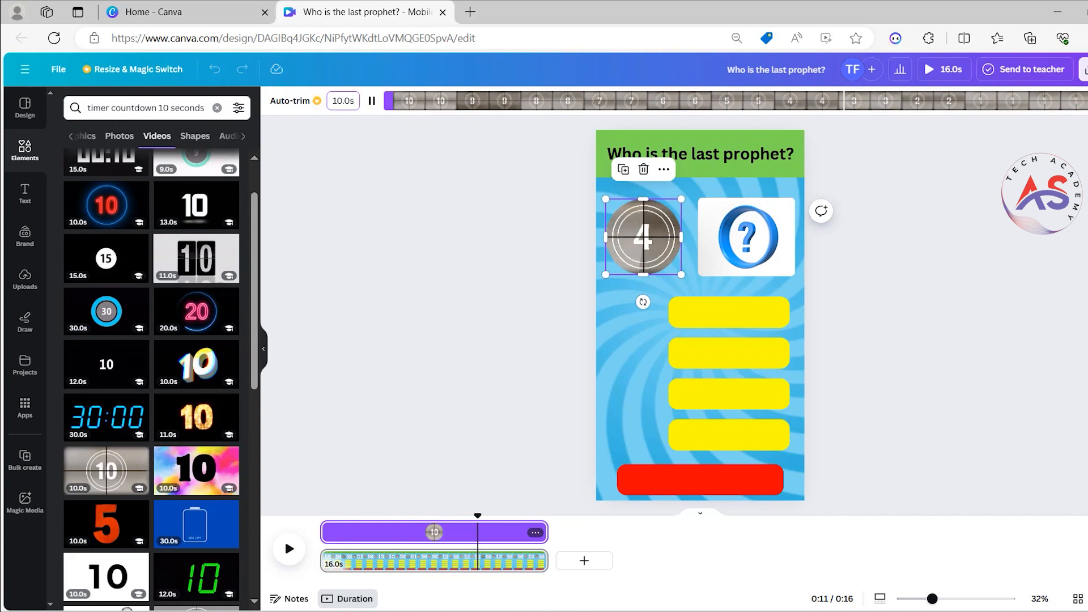
left_click_drag(388, 98, 775, 101)
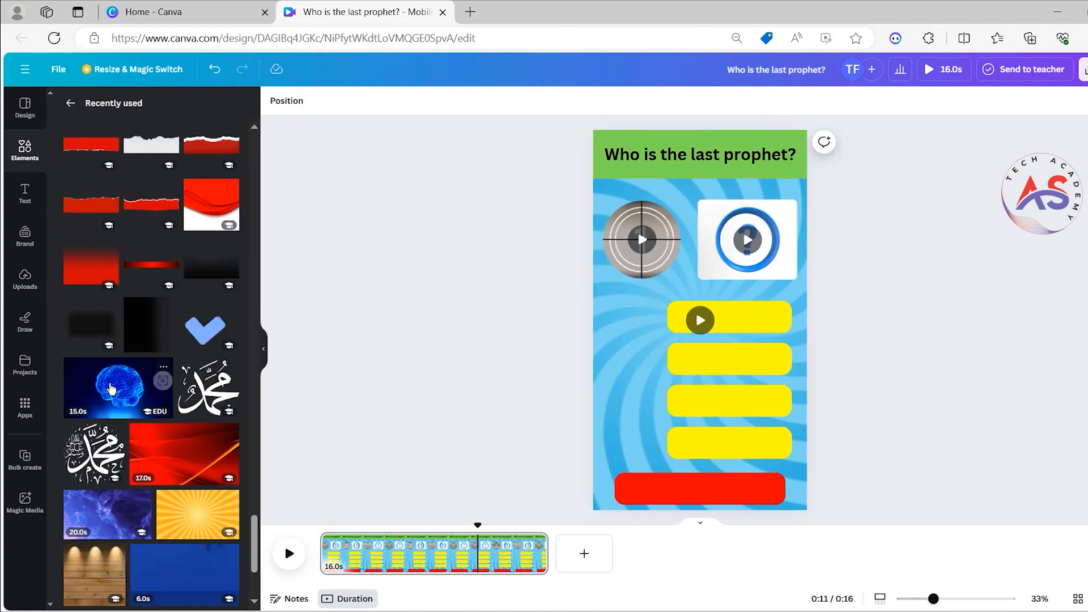
left_click_drag(160, 381, 747, 251)
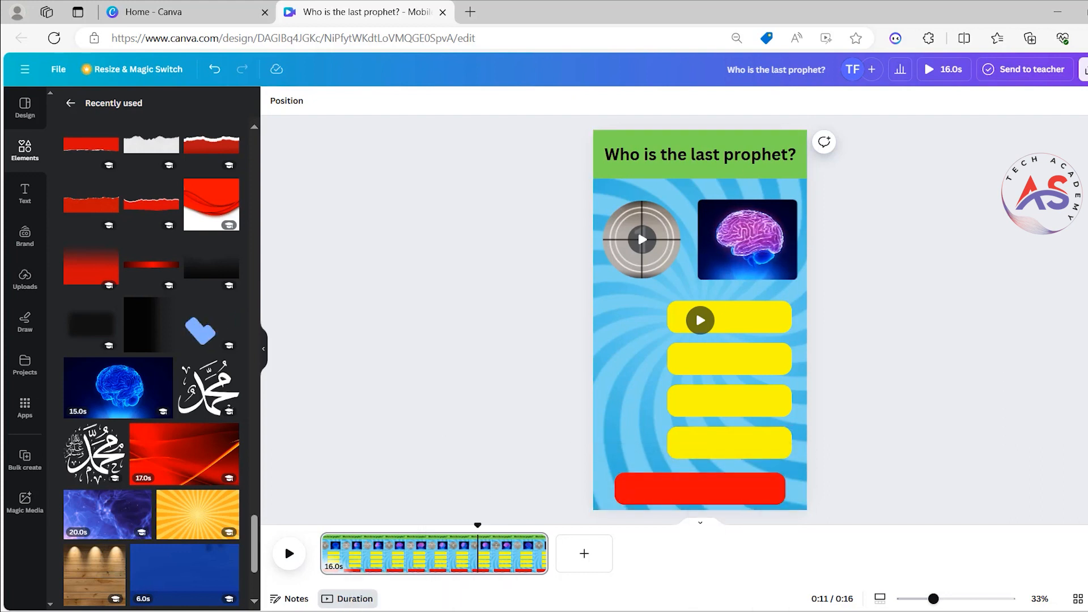
Step: Copy "a) Isa" from the 100 Question Quiz workbook in Excel and paste it over the heading text on Canva's first yellow box
left_click(434, 611)
left_click(318, 186)
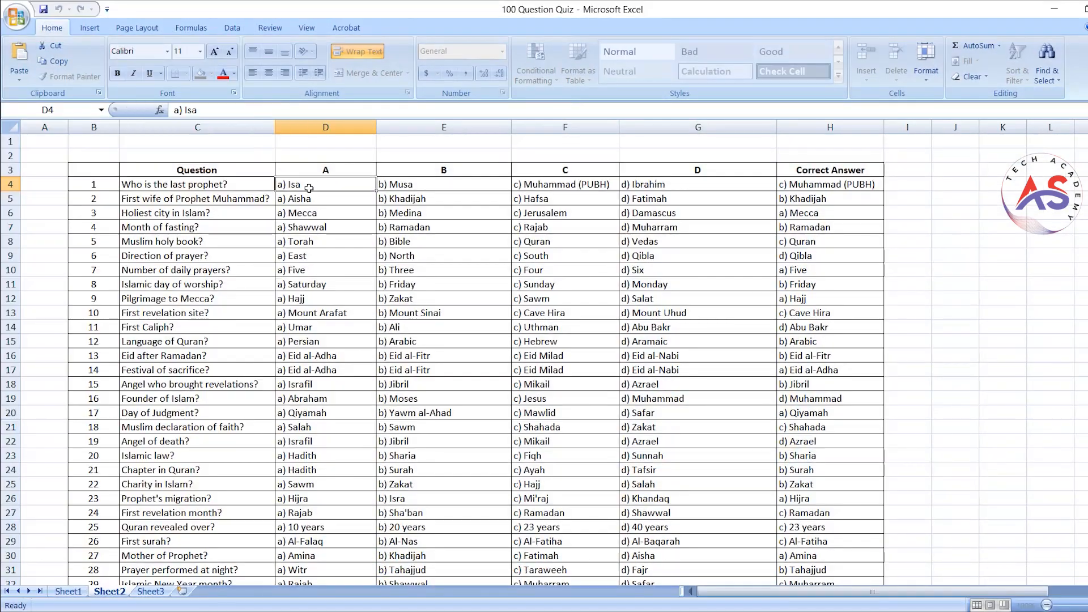
left_click_drag(205, 111, 173, 111)
key("ctrl+c")
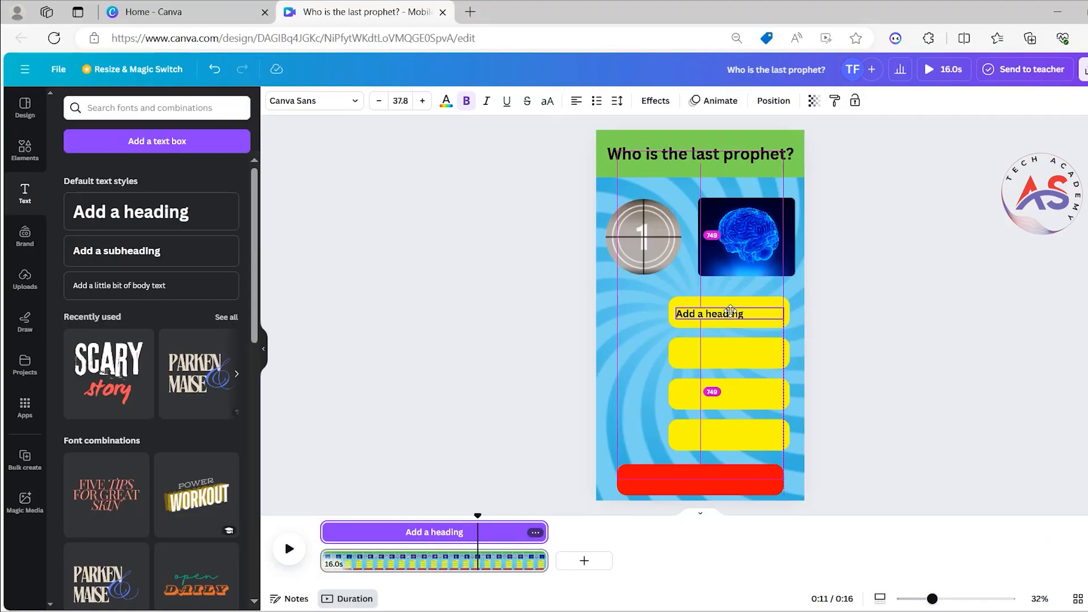
left_click_drag(730, 310, 729, 315)
double_click(730, 320)
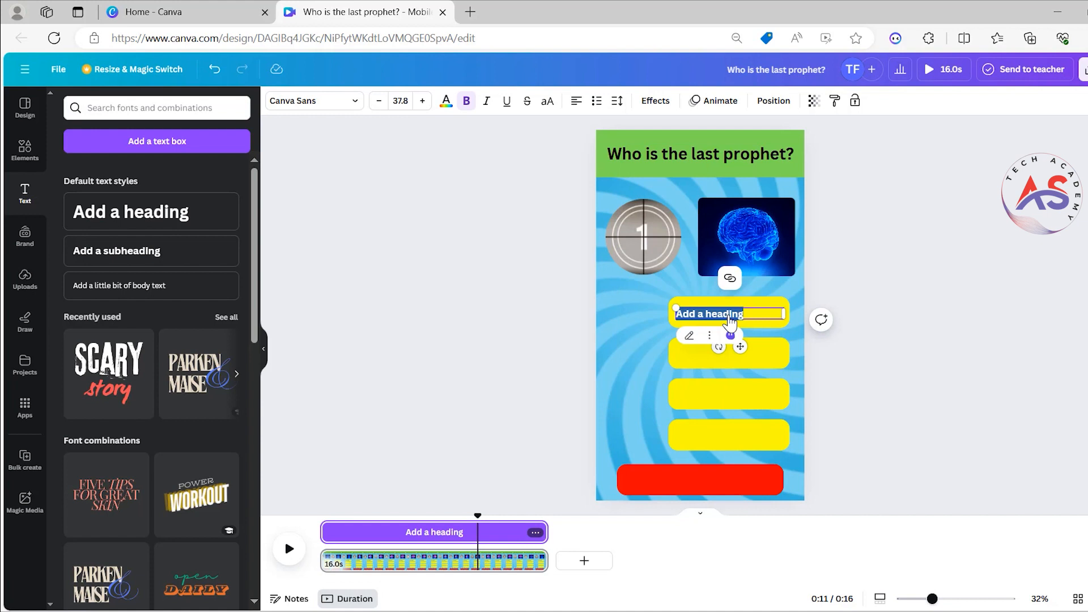
key("ctrl+v")
left_click(576, 351)
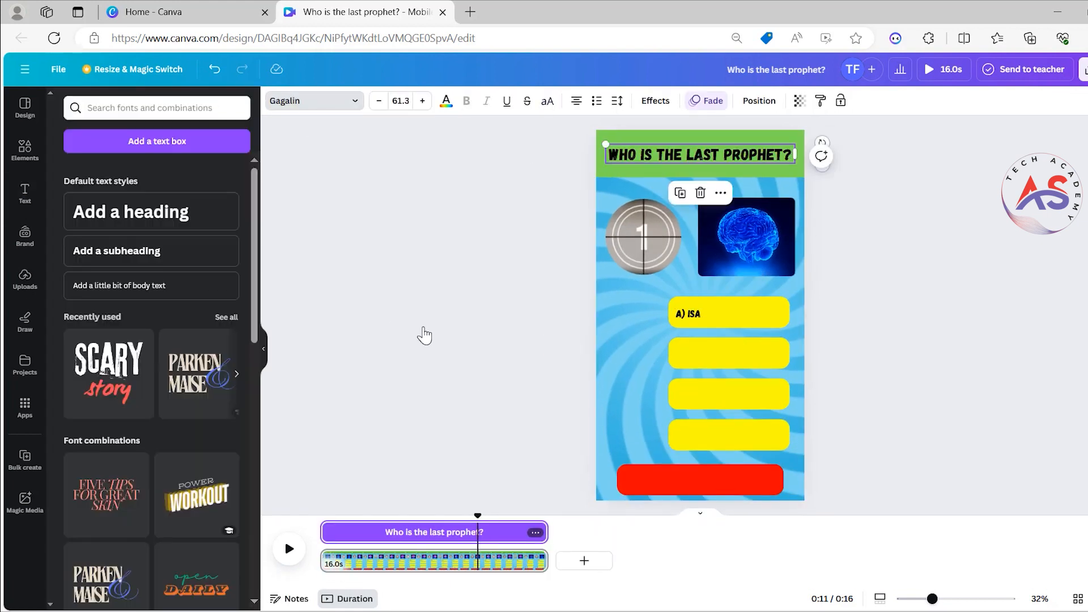
Step: Duplicate the "A) Isa" text for the three remaining yellow answer boxes
key("ctrl+d")
left_click_drag(686, 326, 686, 446)
key("ctrl+d")
key("ctrl+d")
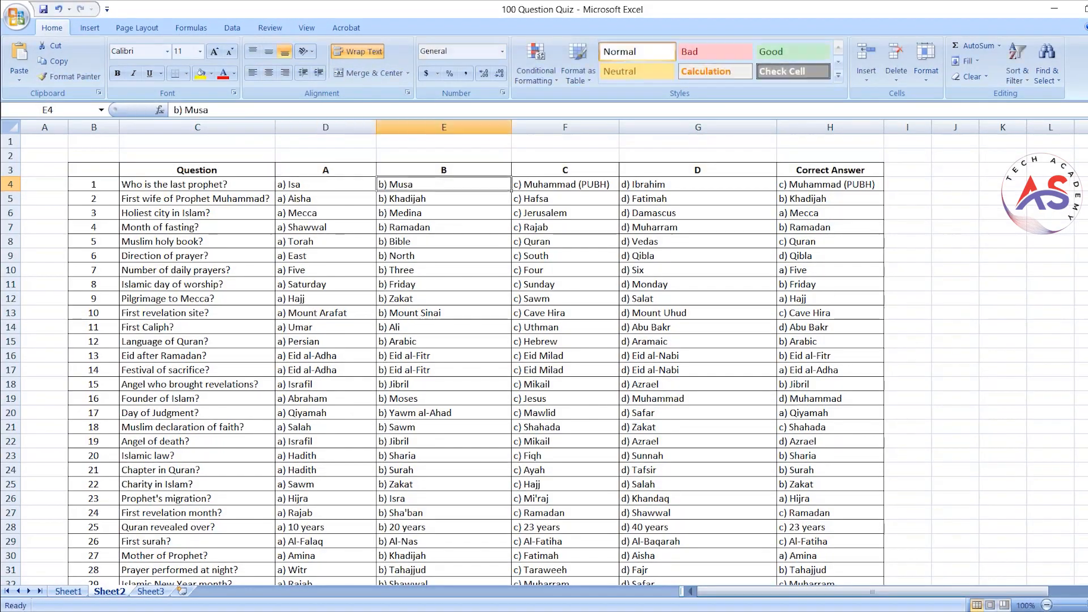
Step: Fill the other yellow answer boxes with "b) Musa", "c) Muhammad (PUBH)" and "d) Ibrahim" from the first question row in Excel
left_click_drag(173, 109, 209, 110)
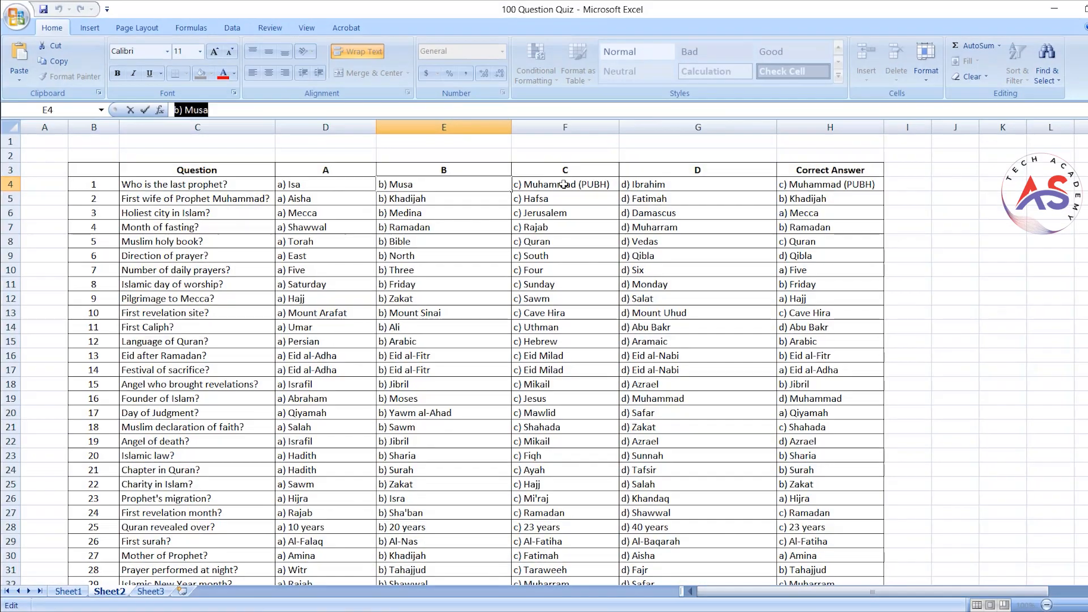
left_click_drag(173, 109, 244, 110)
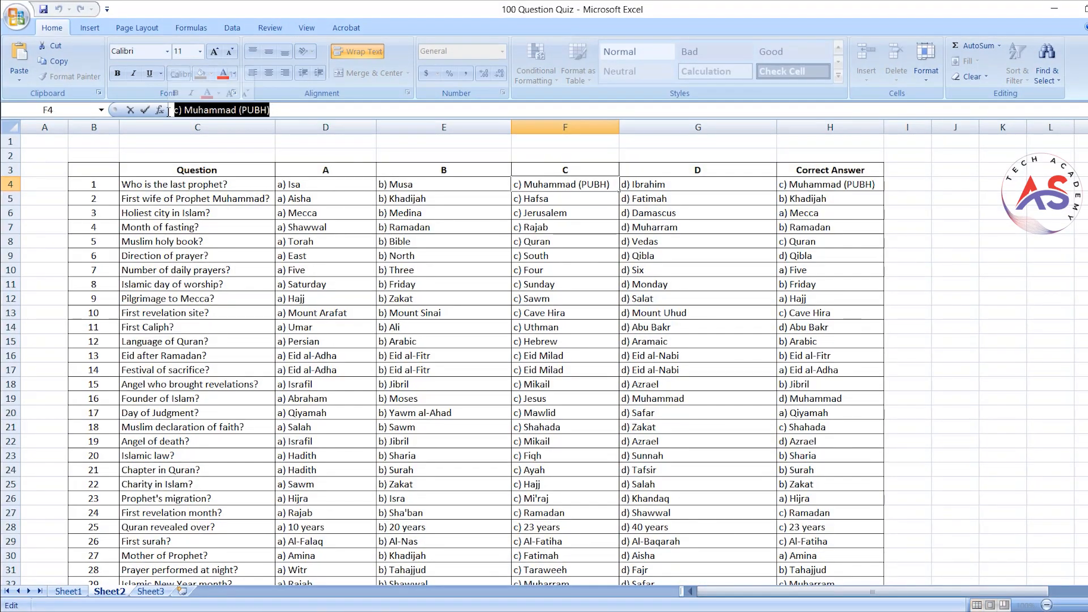
type("C) MUHAMMAD (PUBH)")
double_click(686, 187)
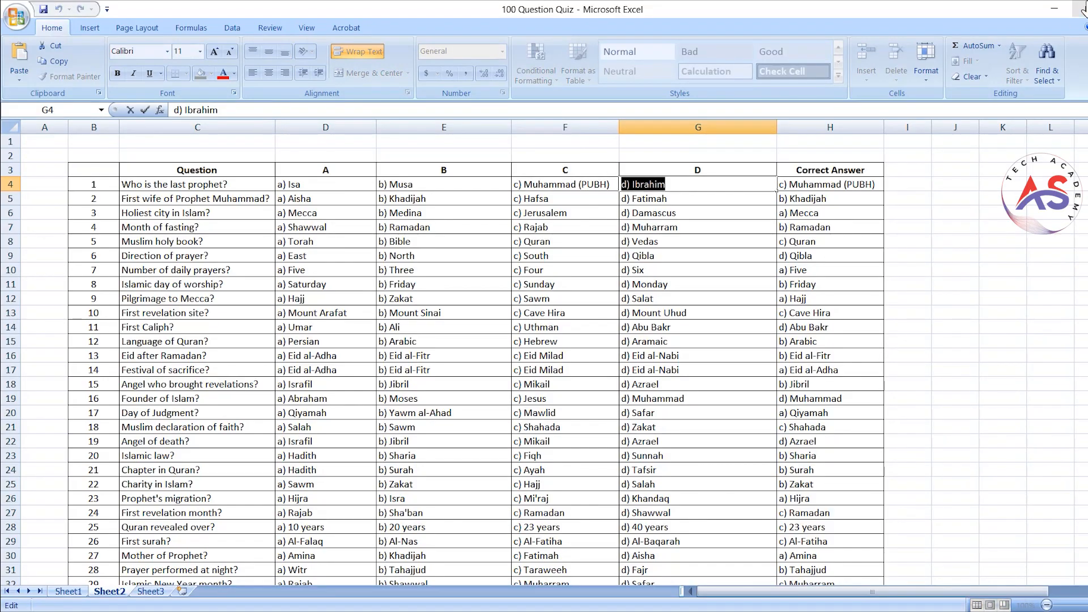
type("d) Ibrahim")
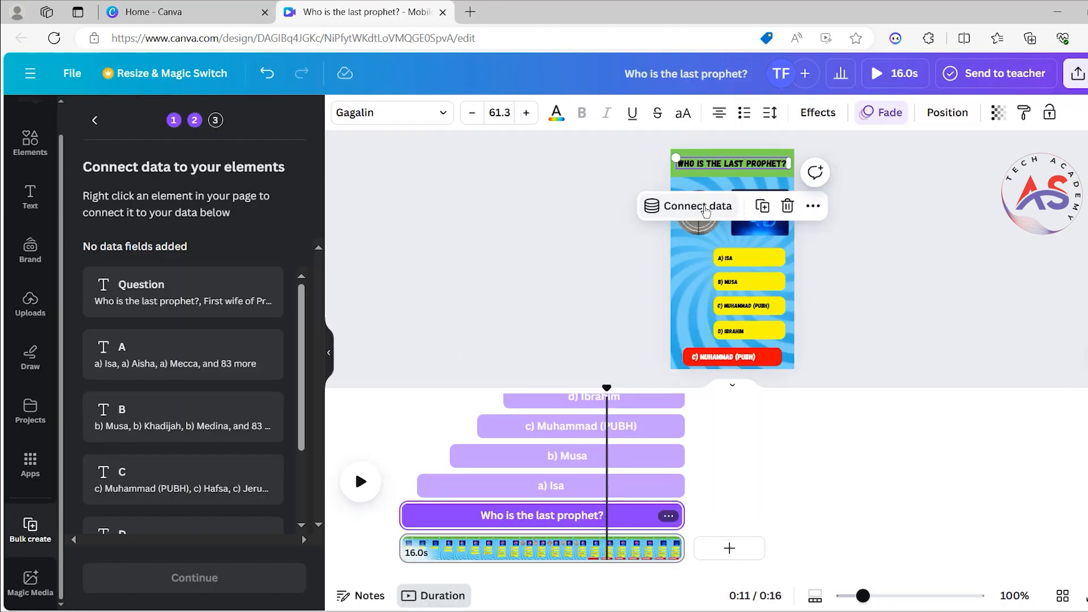
Step: Connect the title text to the Question data field and the "A) Isa" text to field A
left_click(697, 205)
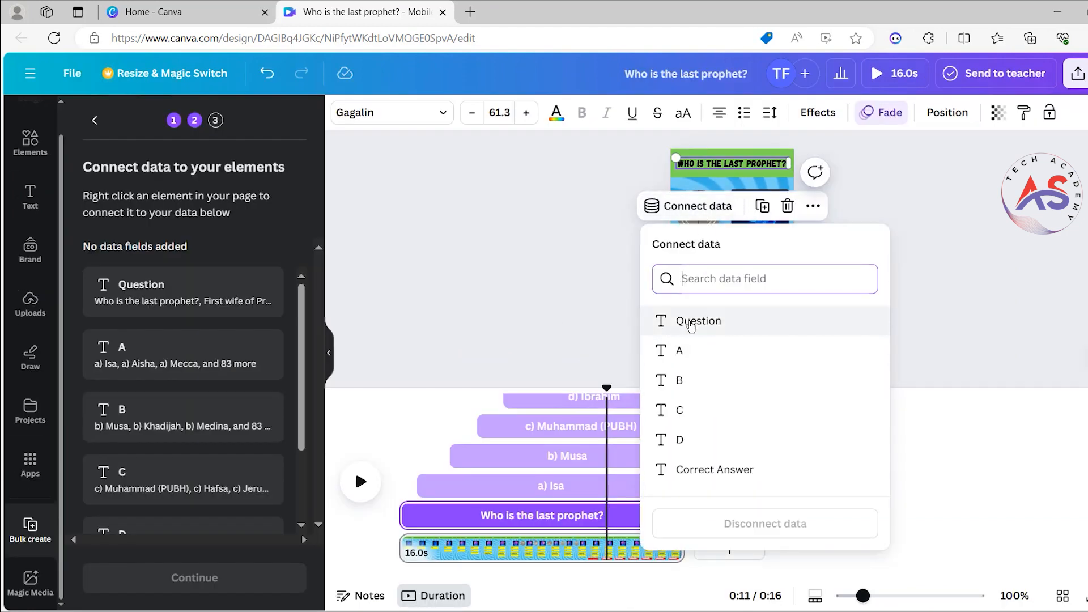
left_click(690, 327)
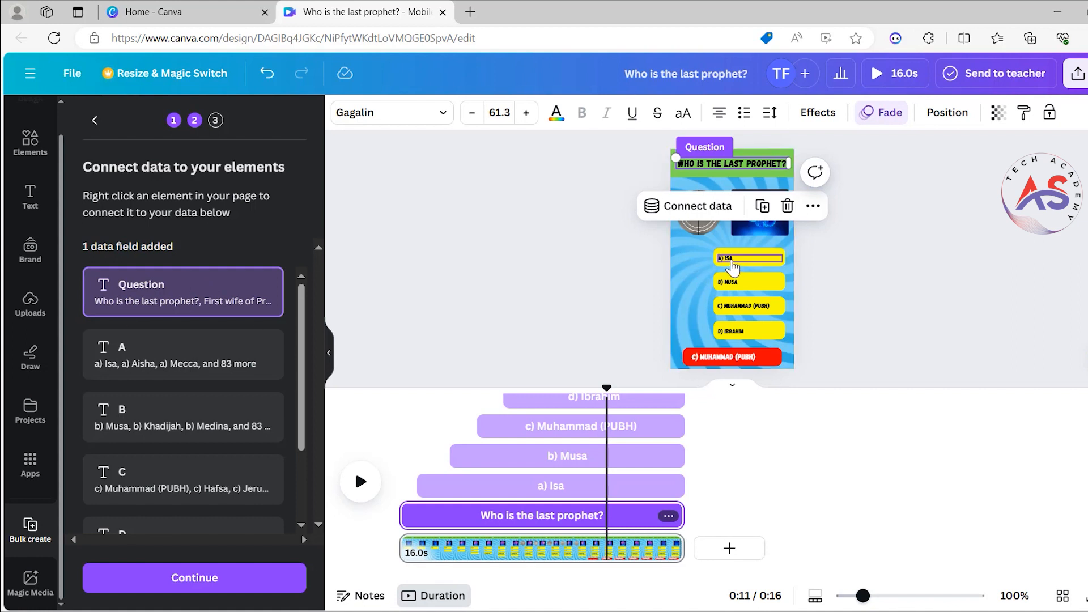
left_click(732, 262)
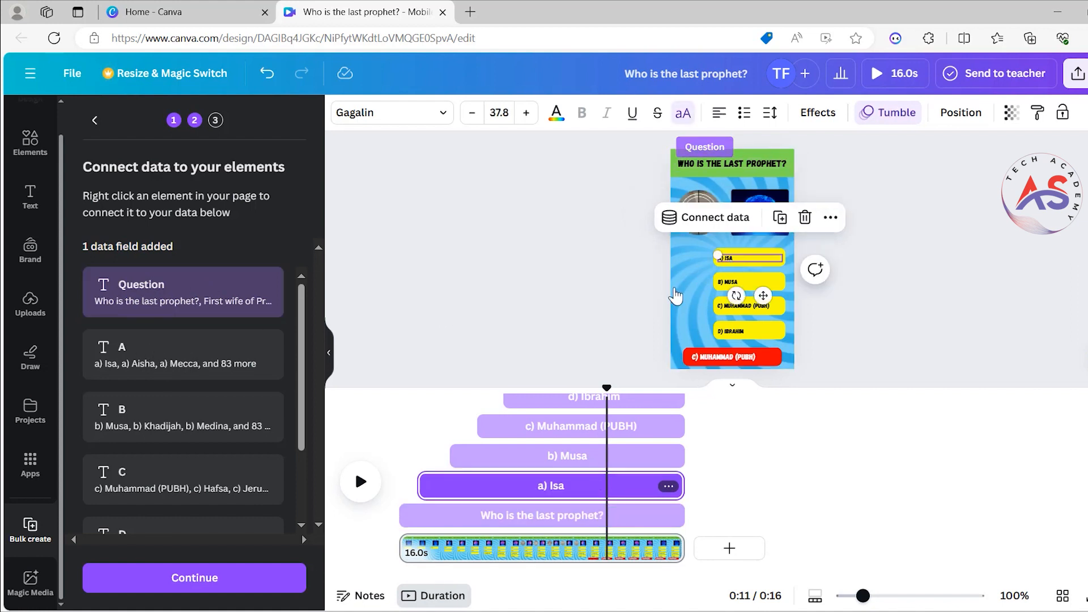
left_click(708, 221)
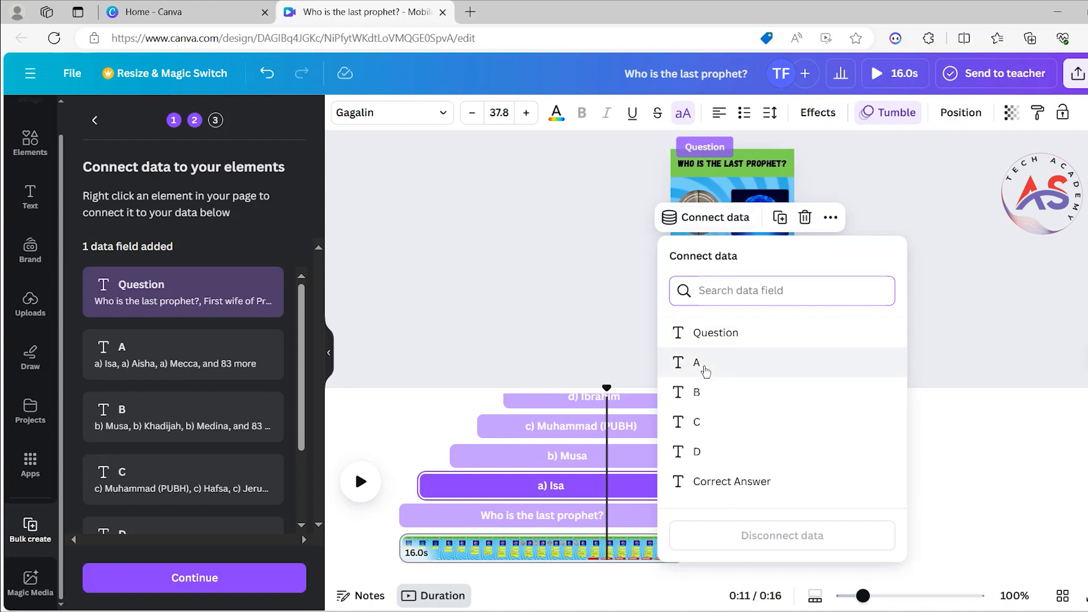
left_click(703, 360)
Step: Connect the "B) Musa" text to data field B and the yellow "C) Muhammad (PUBH)" text to field C
left_click(734, 282)
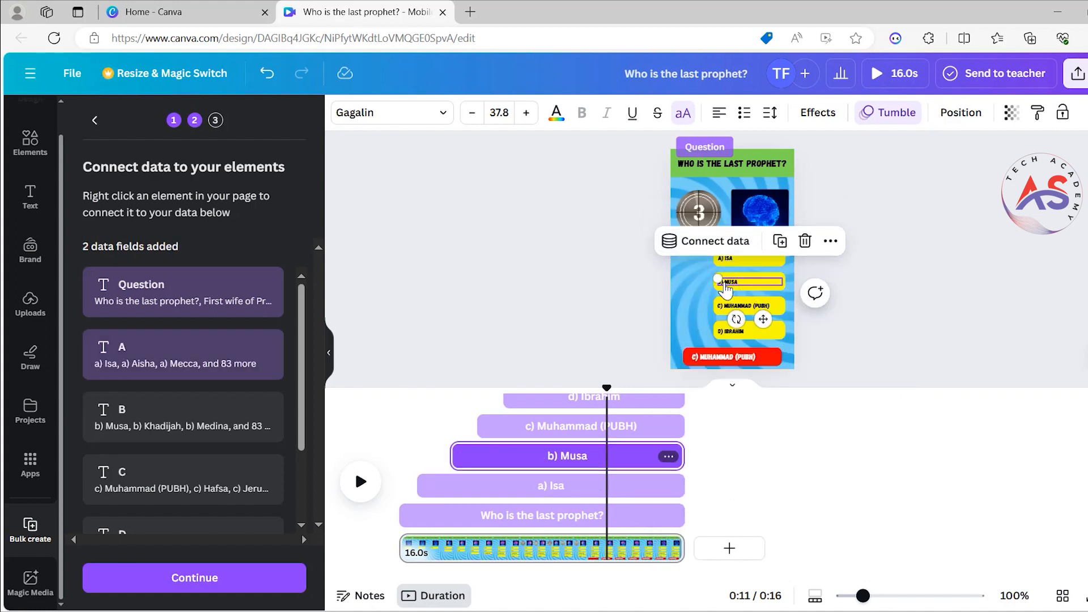
left_click(698, 243)
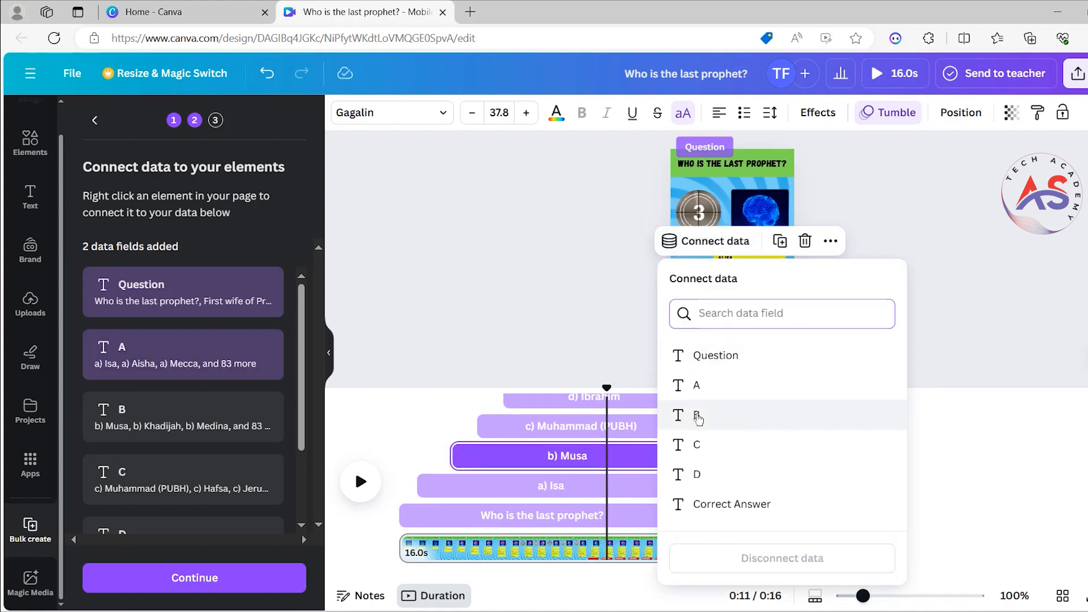
left_click(697, 416)
left_click(729, 312)
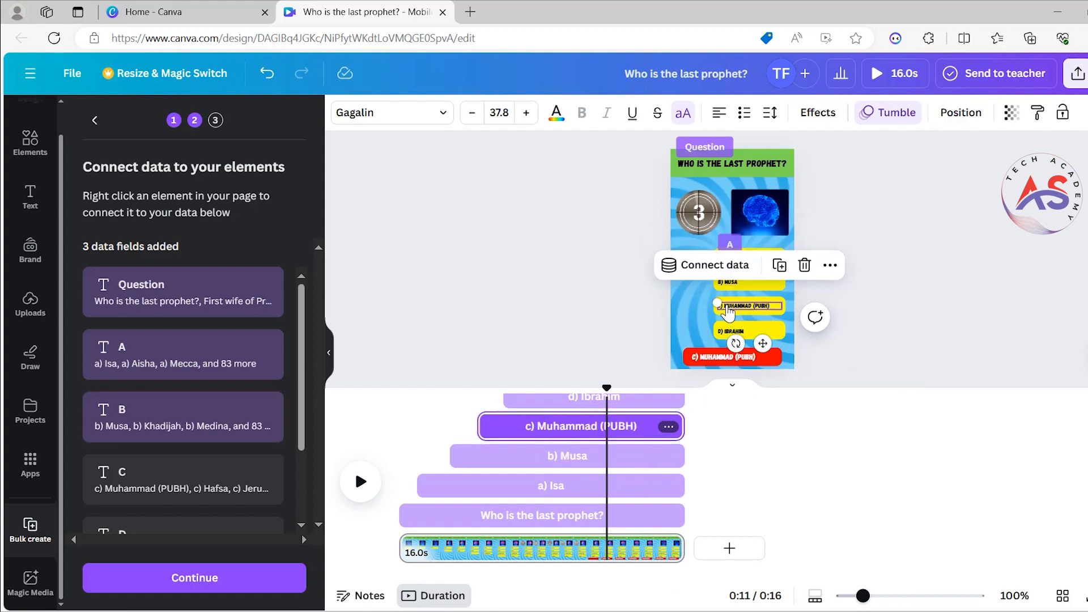
left_click(706, 262)
left_click(703, 261)
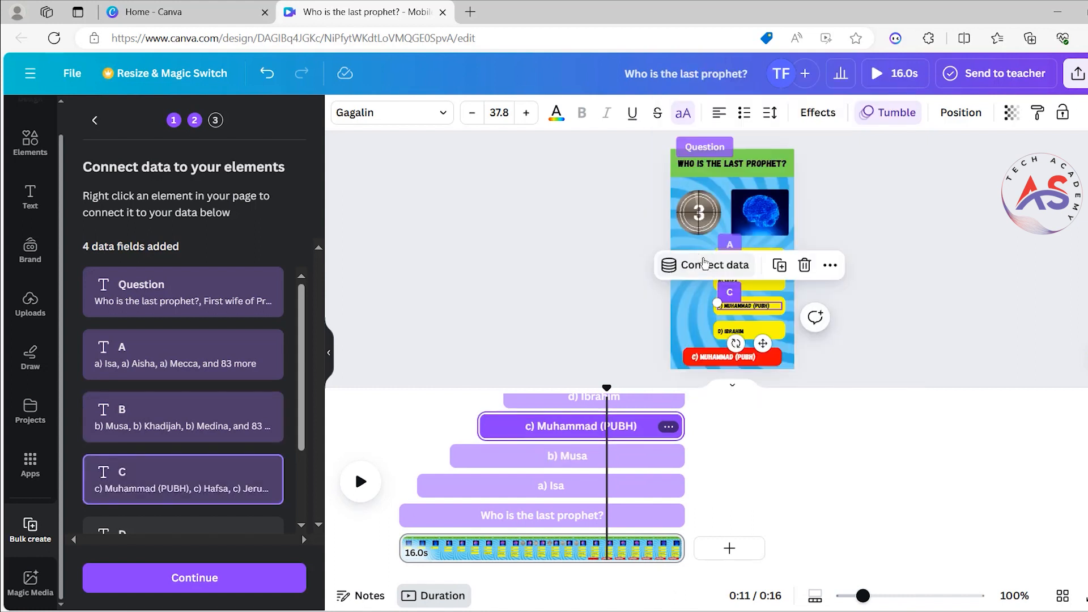
Step: Connect the "D) Ibrahim" text to data field D and the red box's text to Correct Answer
left_click(725, 335)
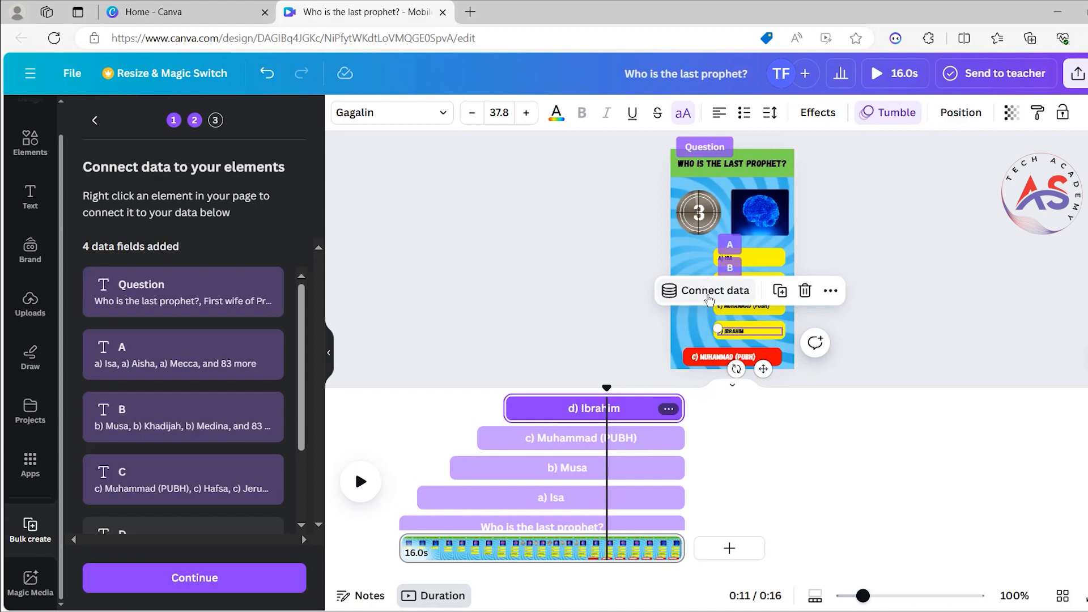
left_click(706, 293)
left_click(698, 288)
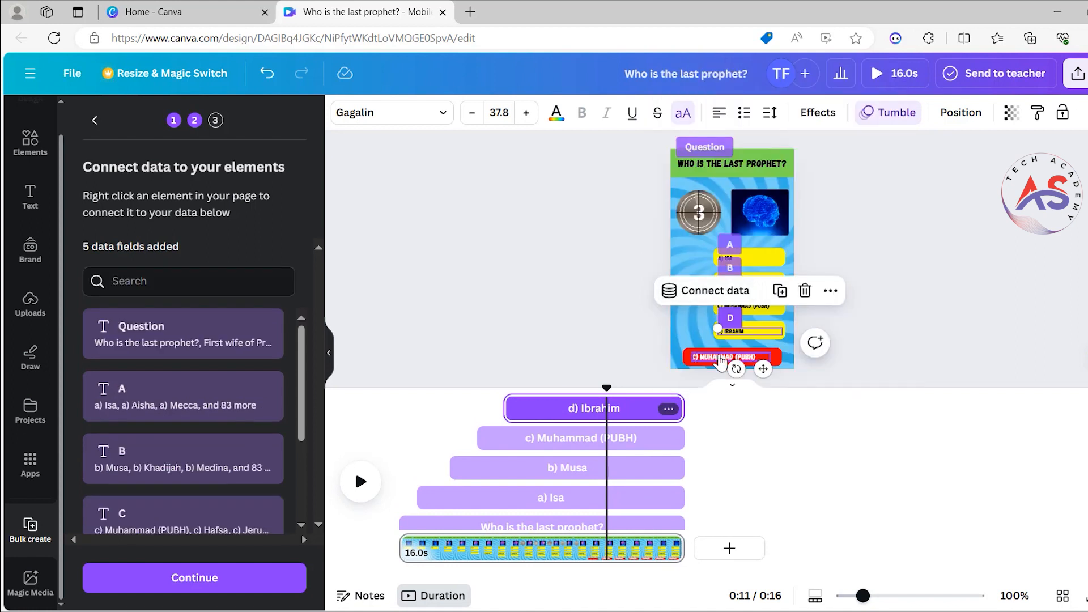
left_click(718, 363)
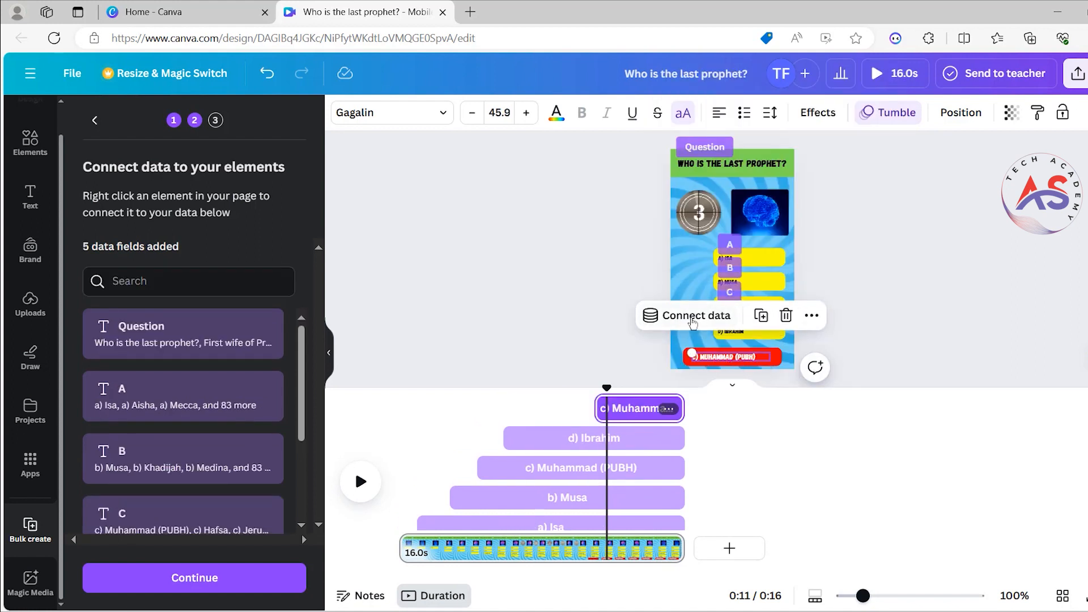
left_click(692, 317)
left_click(667, 316)
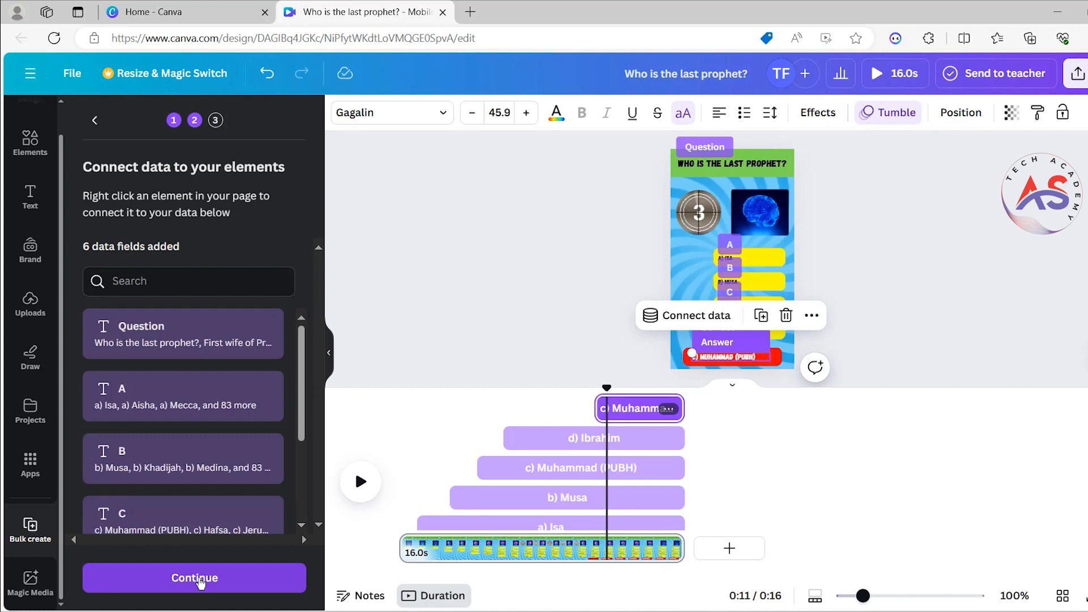
Step: Generate the 86 designs from the connected data and preview several of the quiz pages in the bulk design
left_click(200, 580)
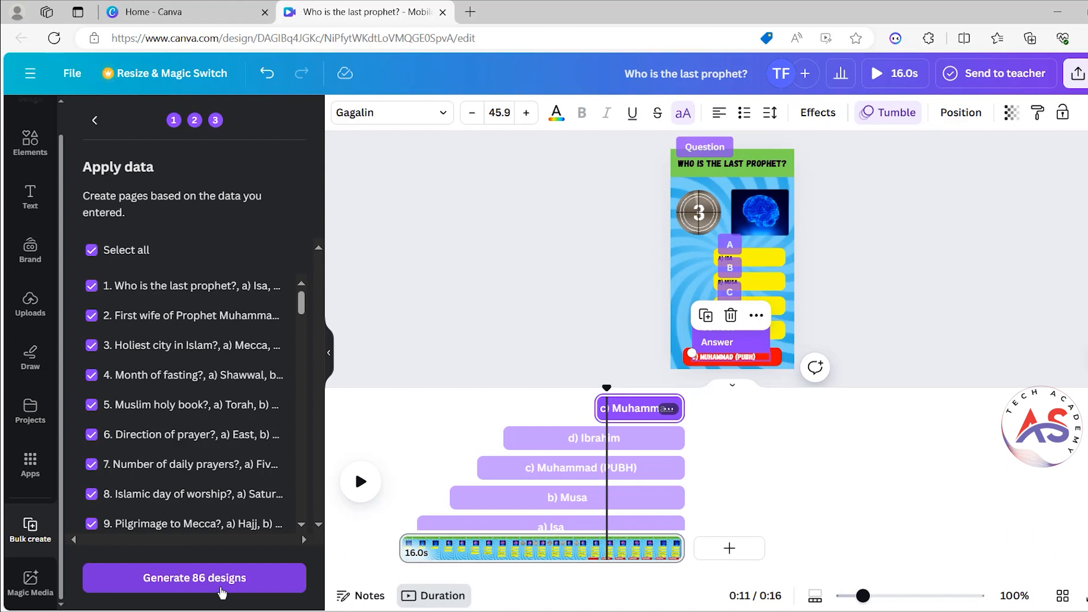
left_click(222, 592)
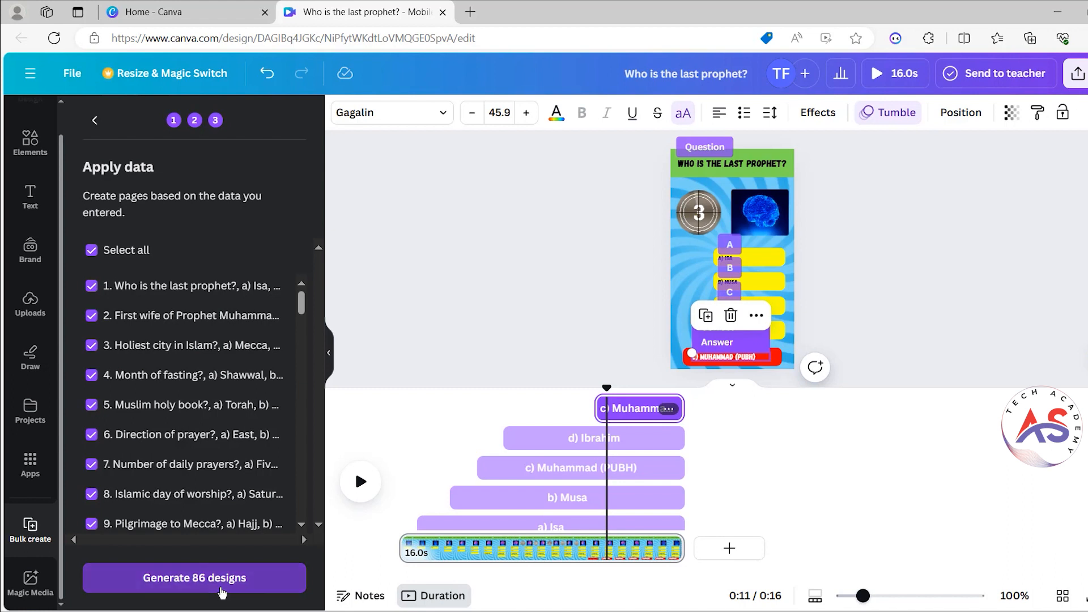
left_click(221, 593)
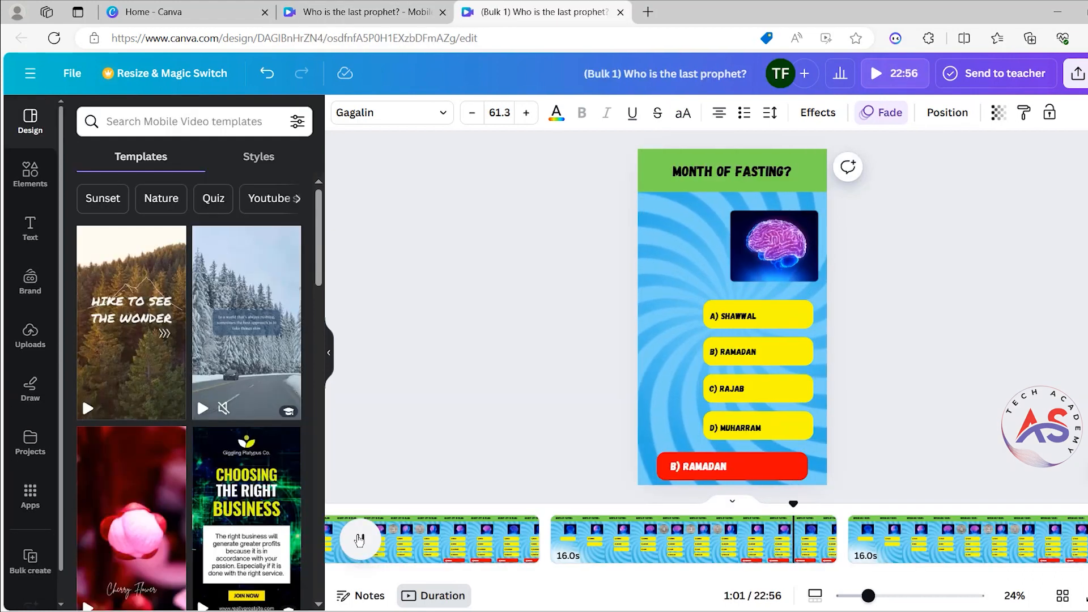
left_click(359, 540)
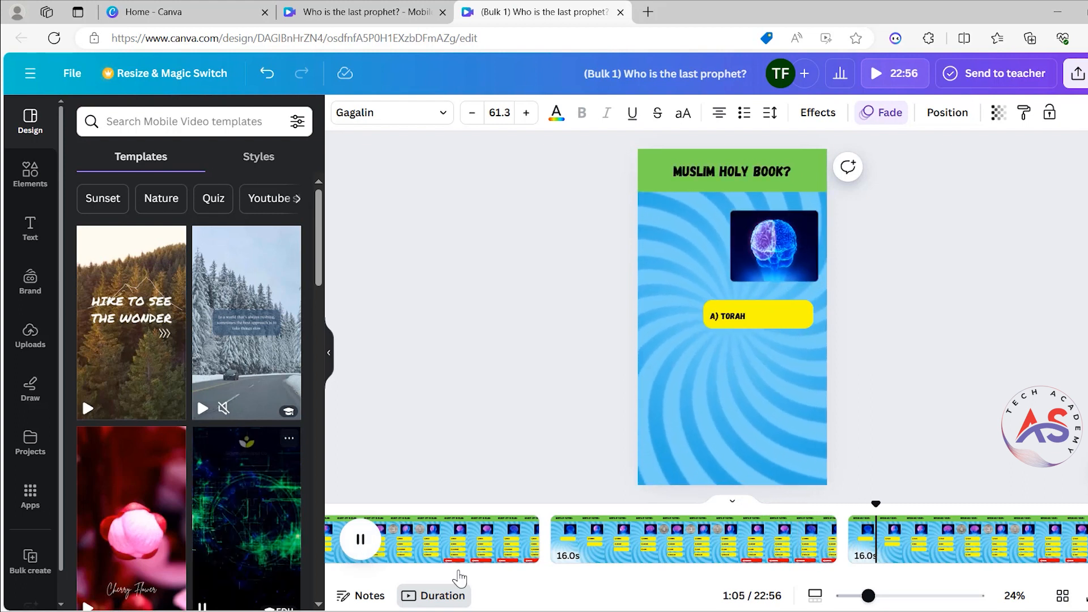
left_click_drag(901, 505, 1075, 508)
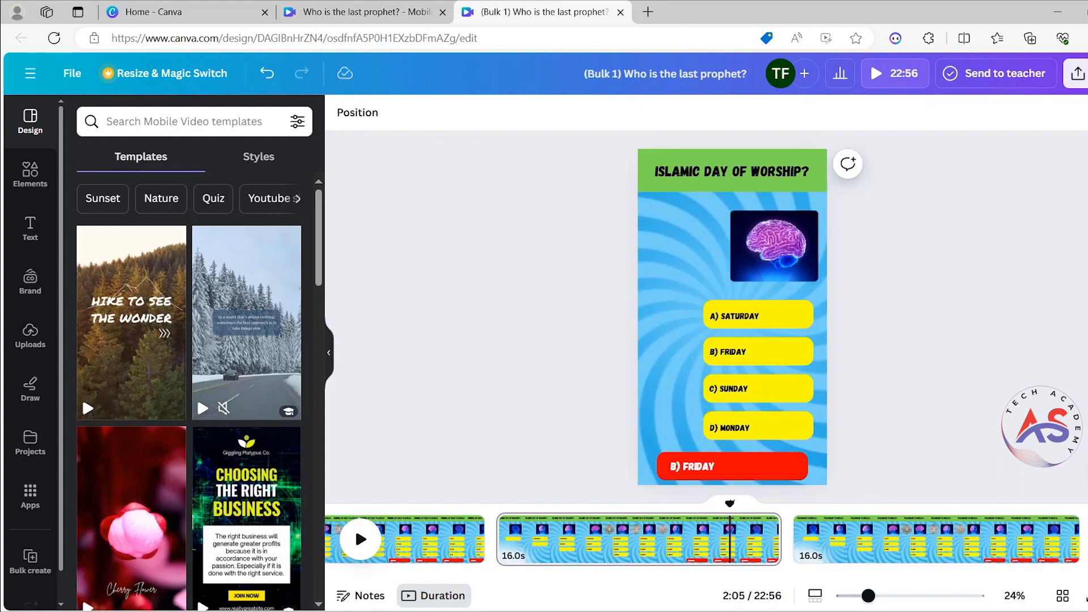
Step: Switch to Chrome, open a new tab and show the hidden bookmarks
left_click(442, 611)
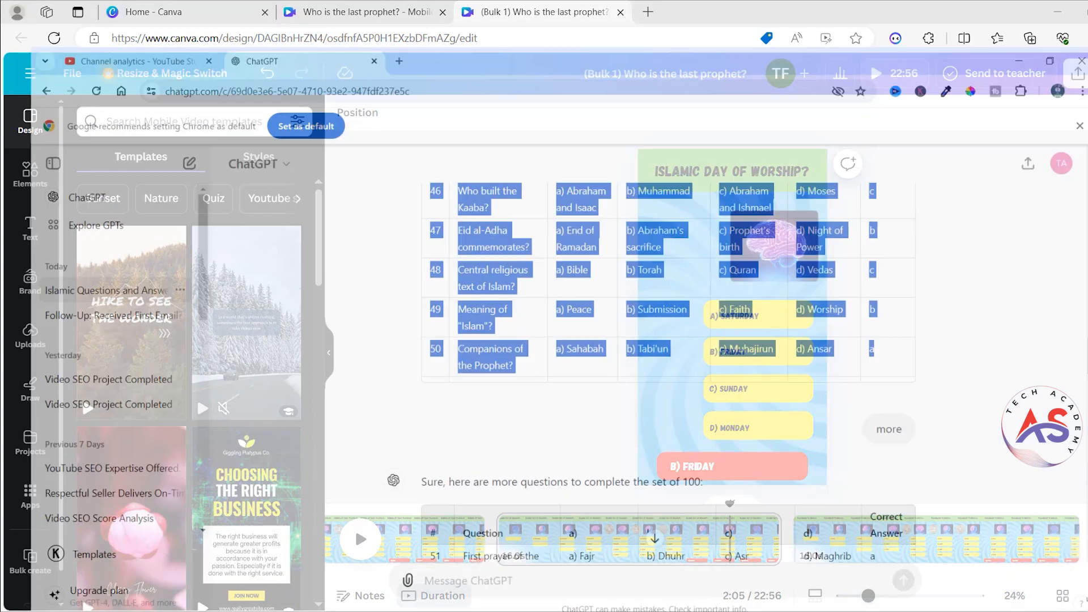
left_click(395, 19)
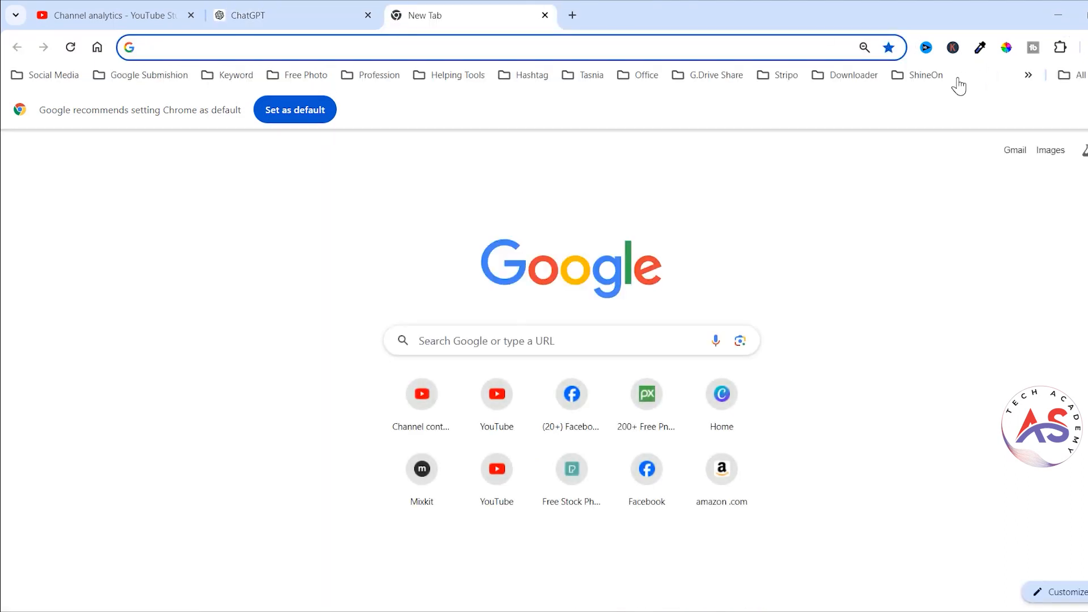
left_click(1028, 77)
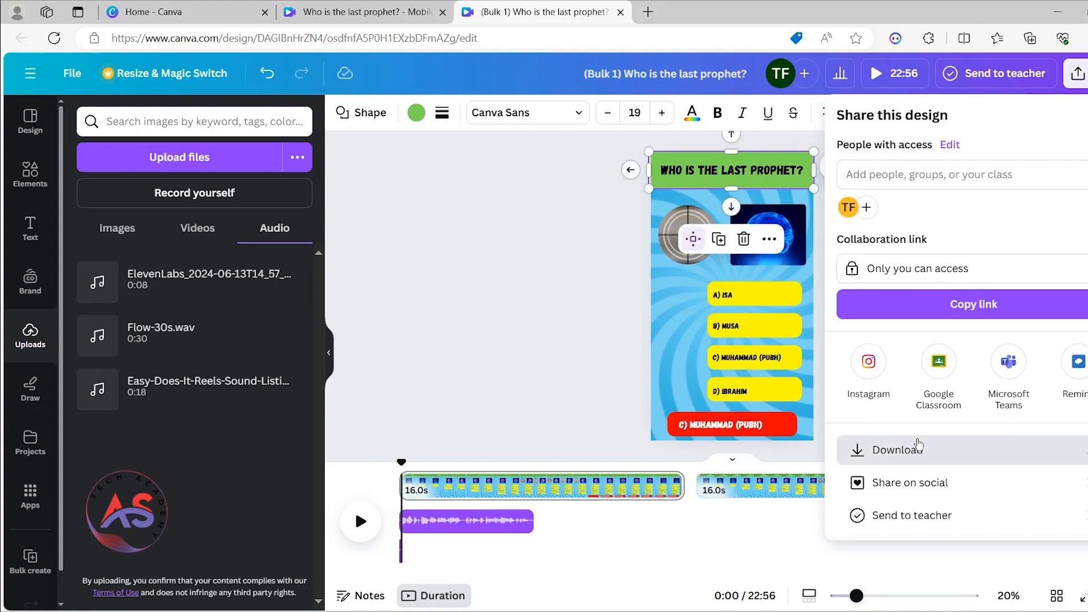
Step: Open the download settings for the bulk quiz design and keep MP4 Video as the file type
left_click(915, 449)
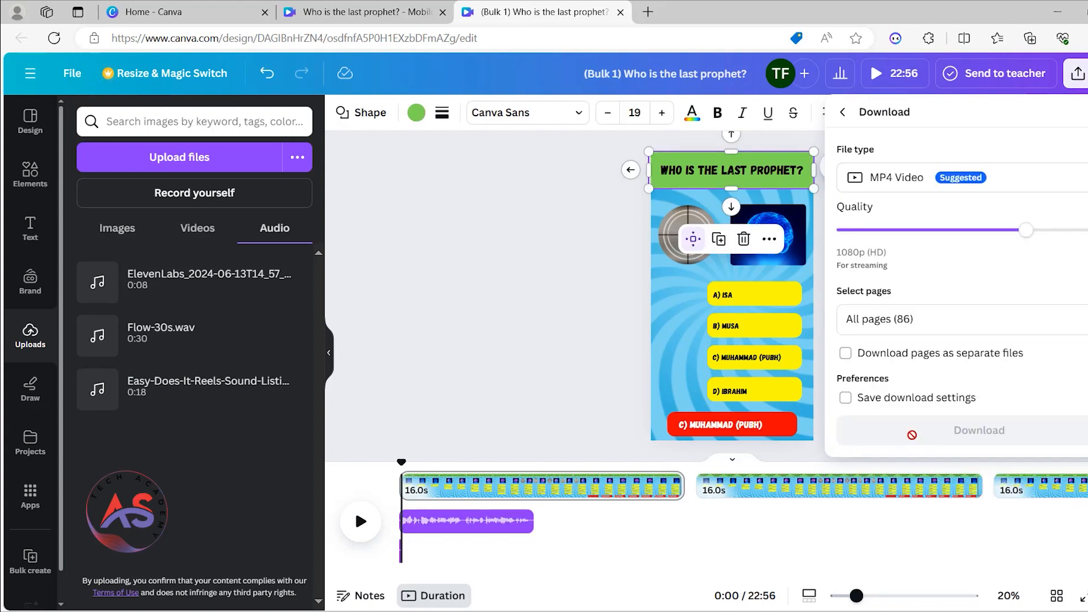
left_click(910, 177)
left_click(897, 179)
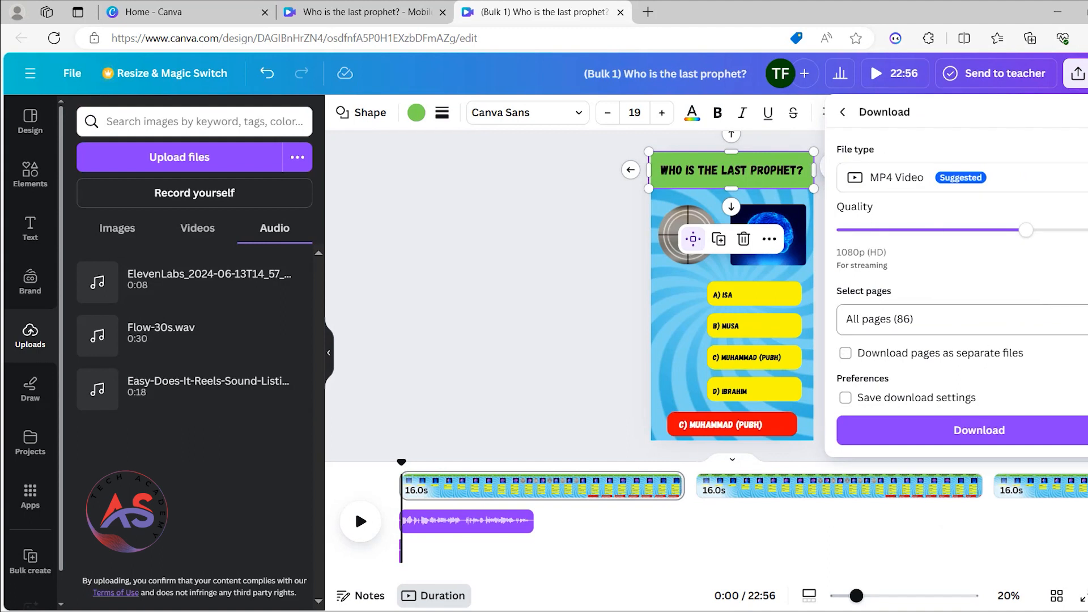
Step: Replace the all-pages selection with pages 1–5 and download them as a single MP4 video
left_click(934, 319)
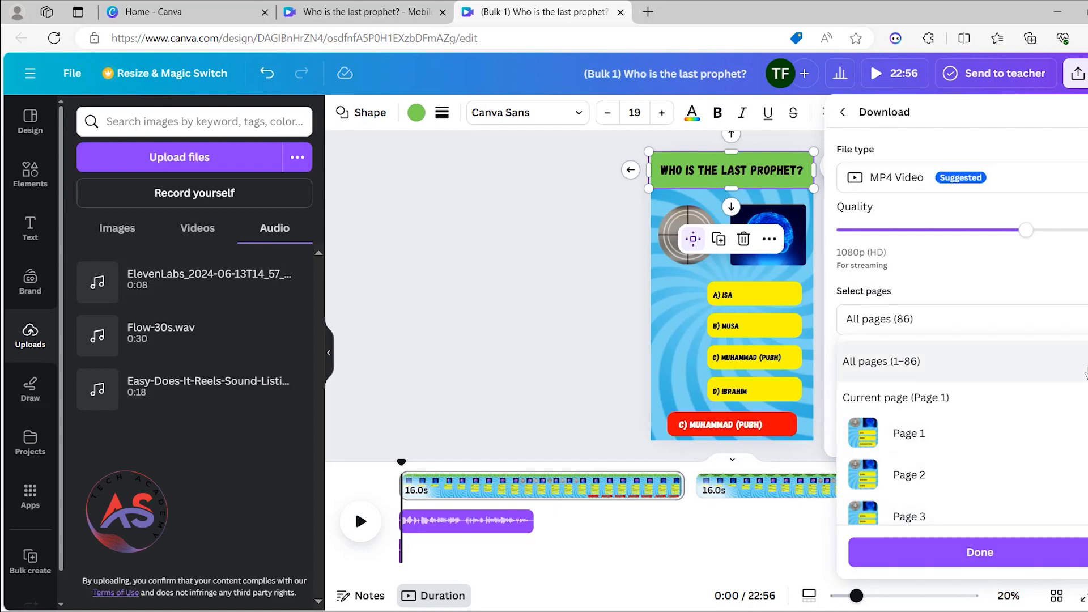
left_click(1084, 362)
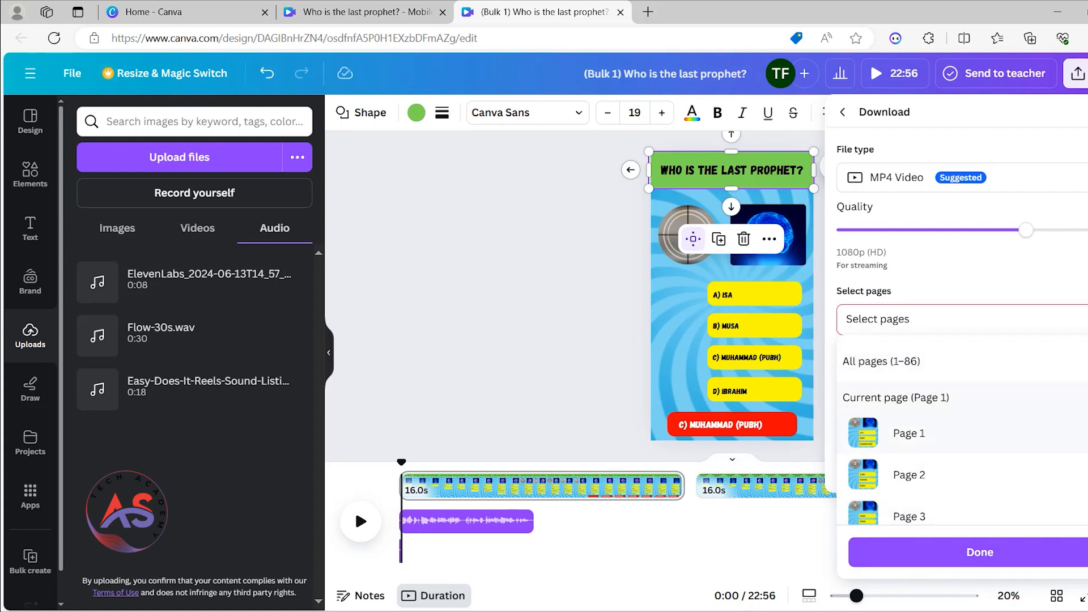
left_click(1084, 433)
scroll(1081, 437, "down", 3)
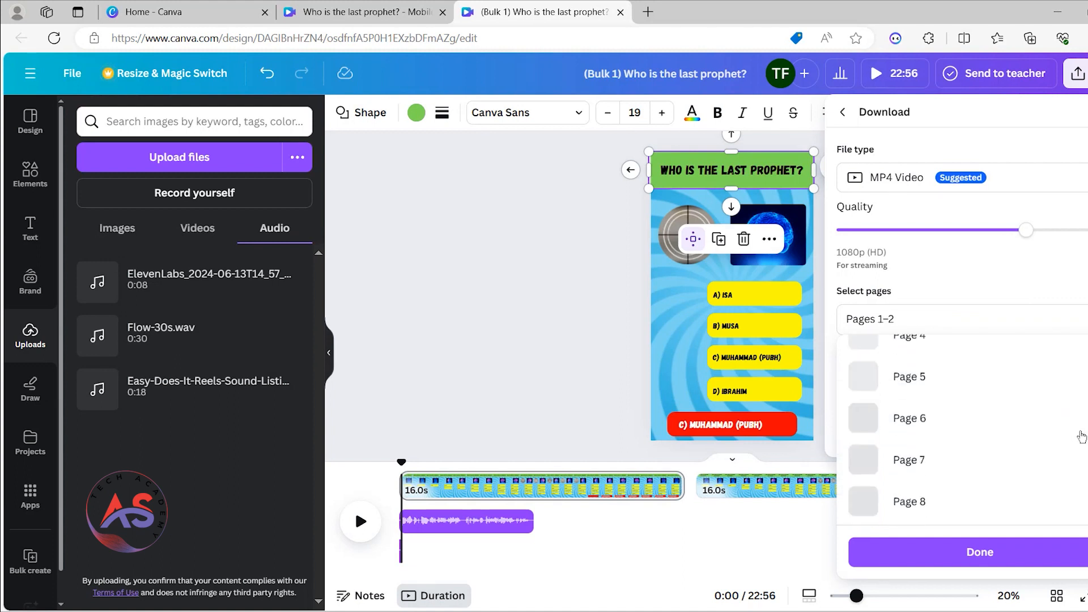
scroll(1085, 448, "up", 2)
left_click(1082, 442)
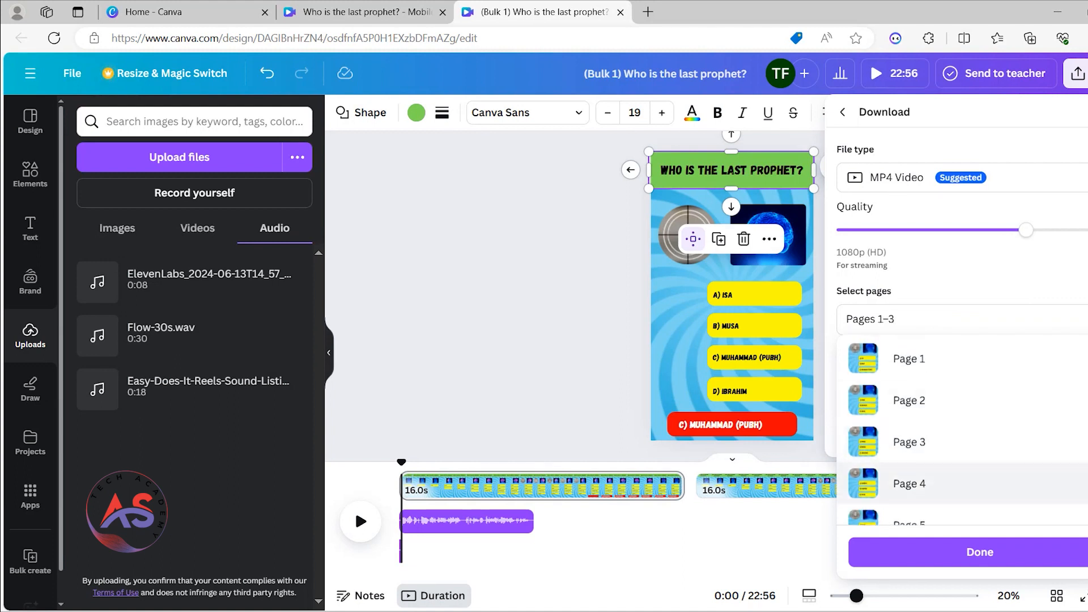
scroll(1068, 455, "down", 3)
left_click(1077, 376)
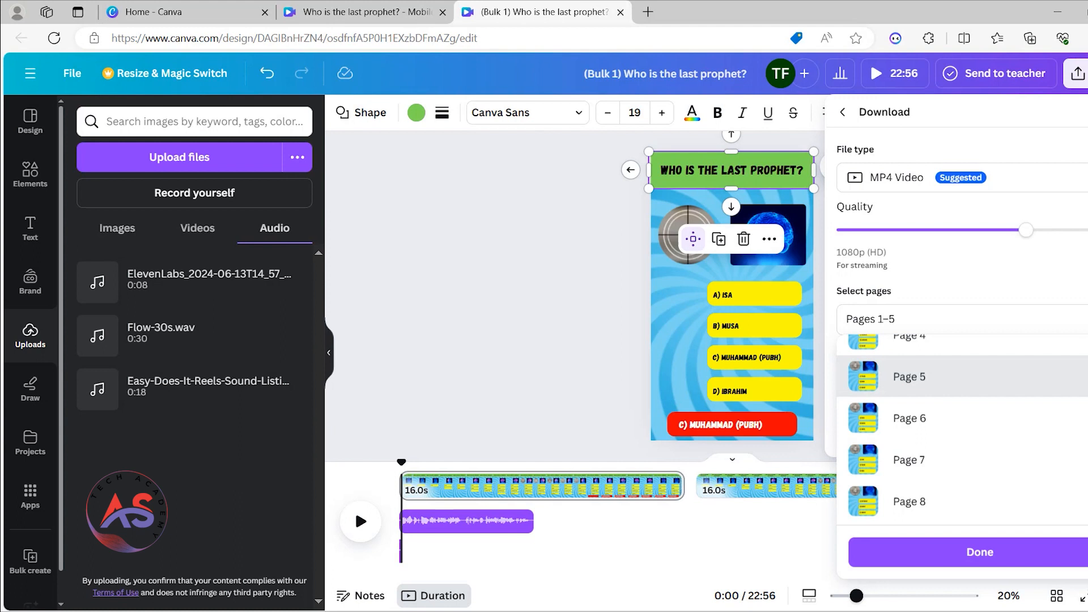
left_click(989, 558)
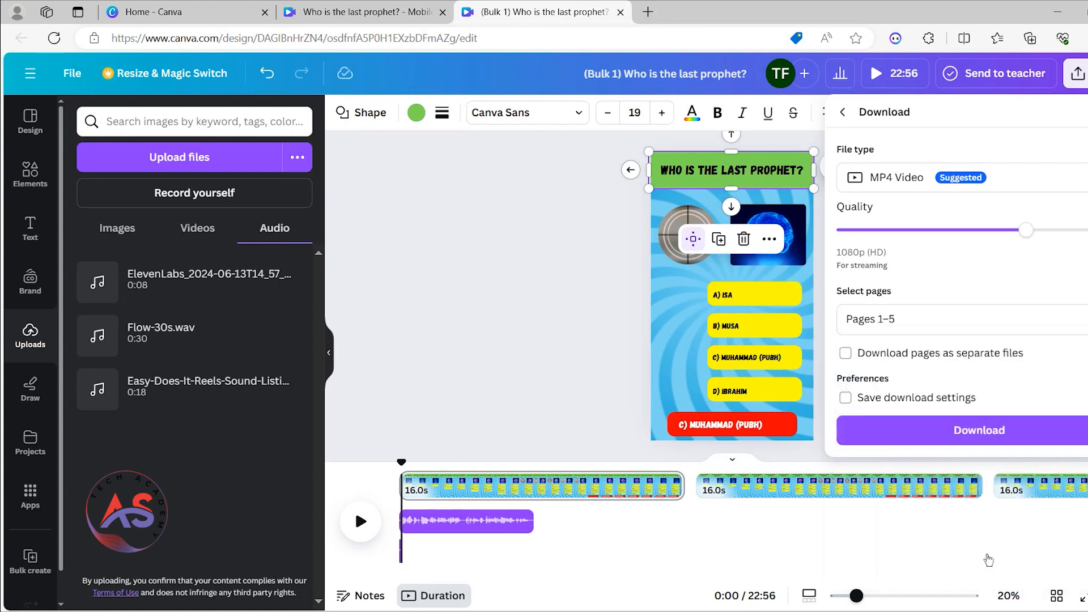
left_click(990, 439)
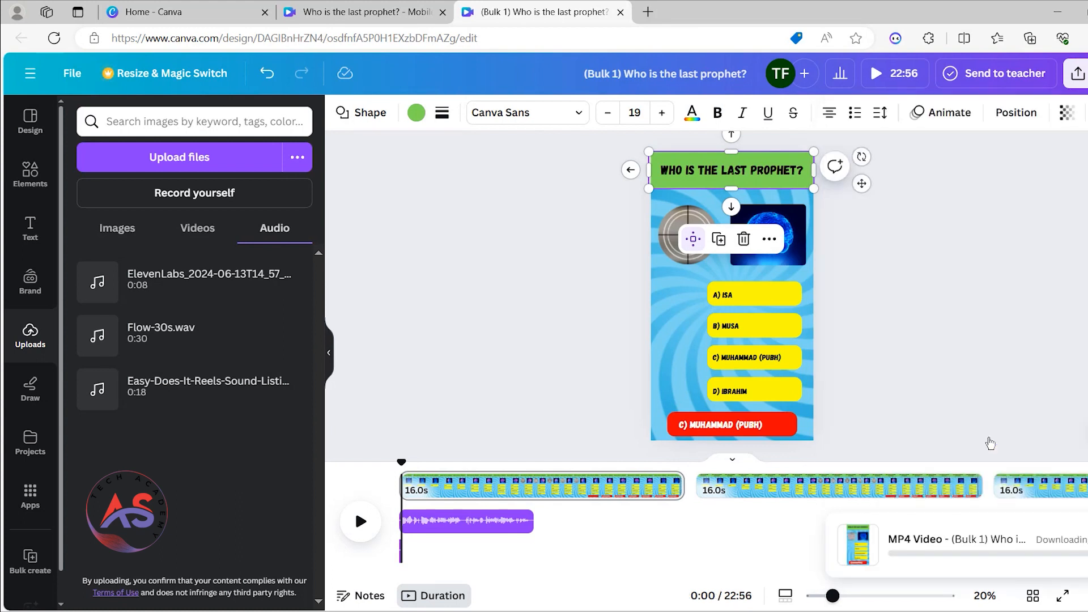